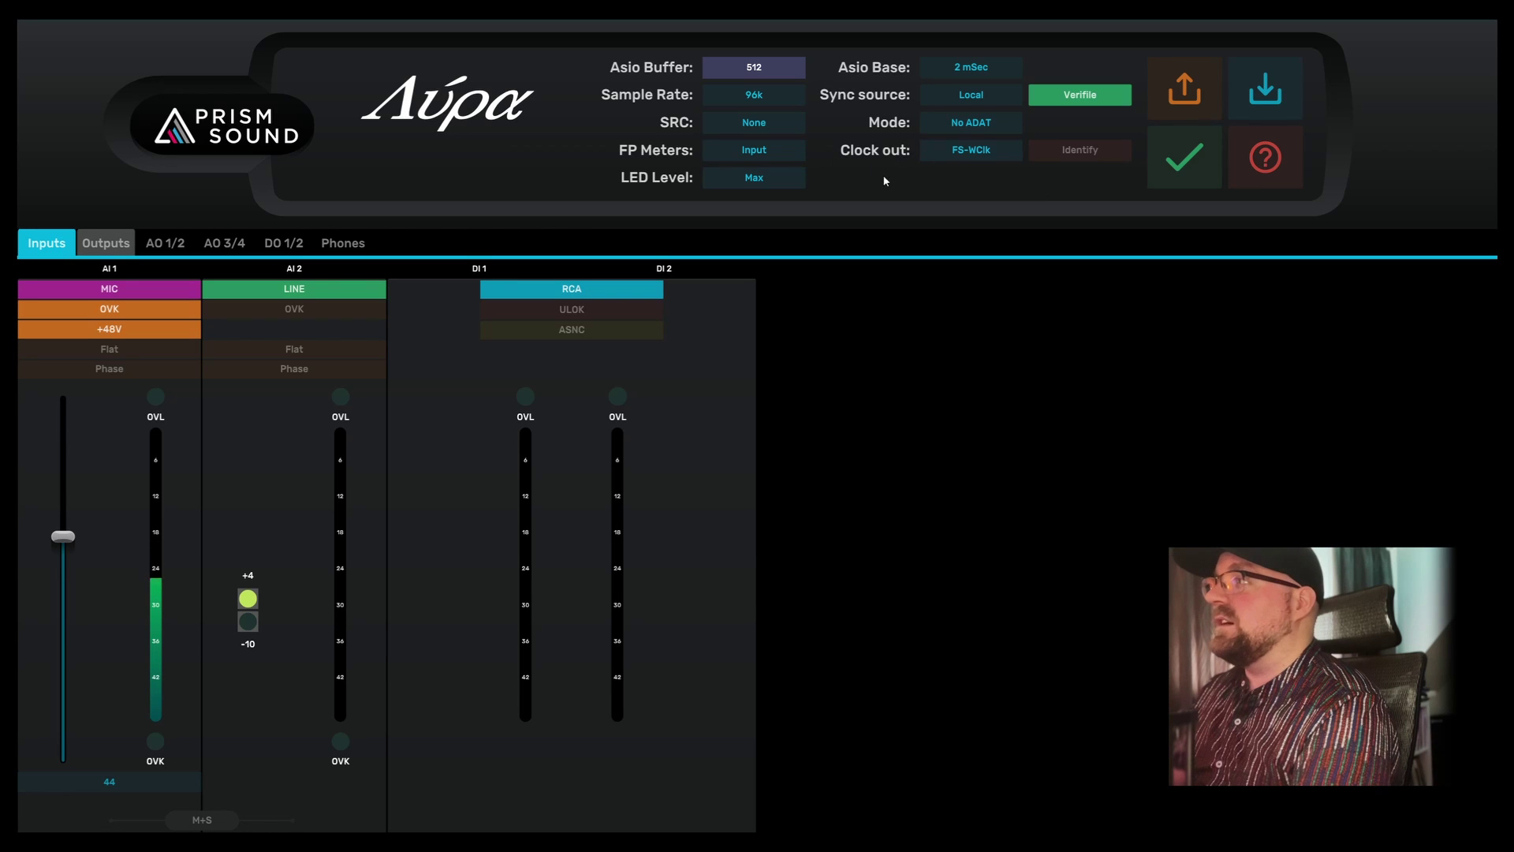
Keep the ASIO buffer size at 512 and set the LED brightness to Mid via Dim
double_click(754, 70)
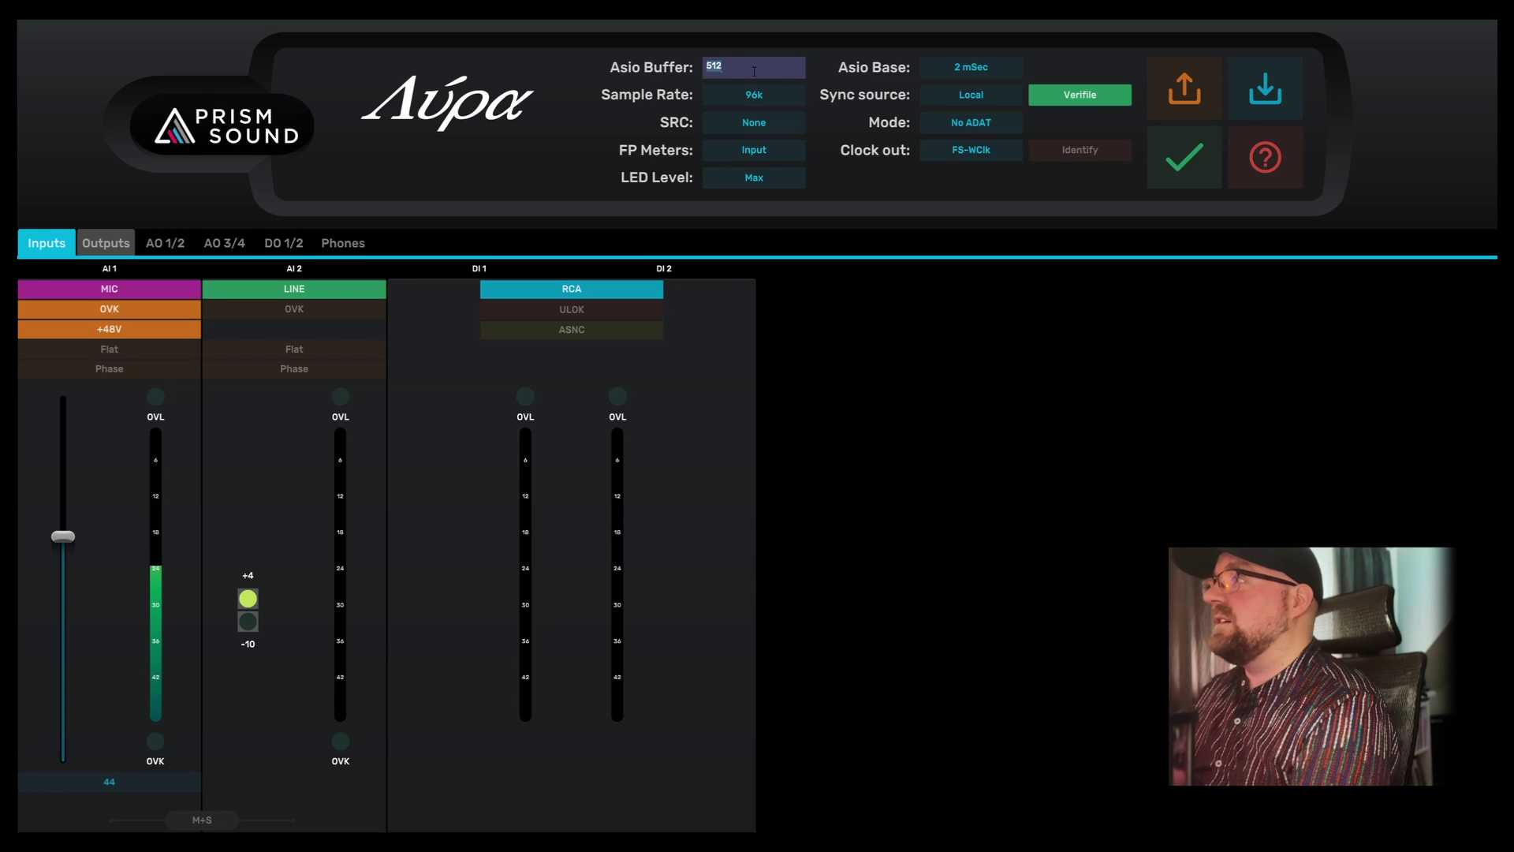
key("Return")
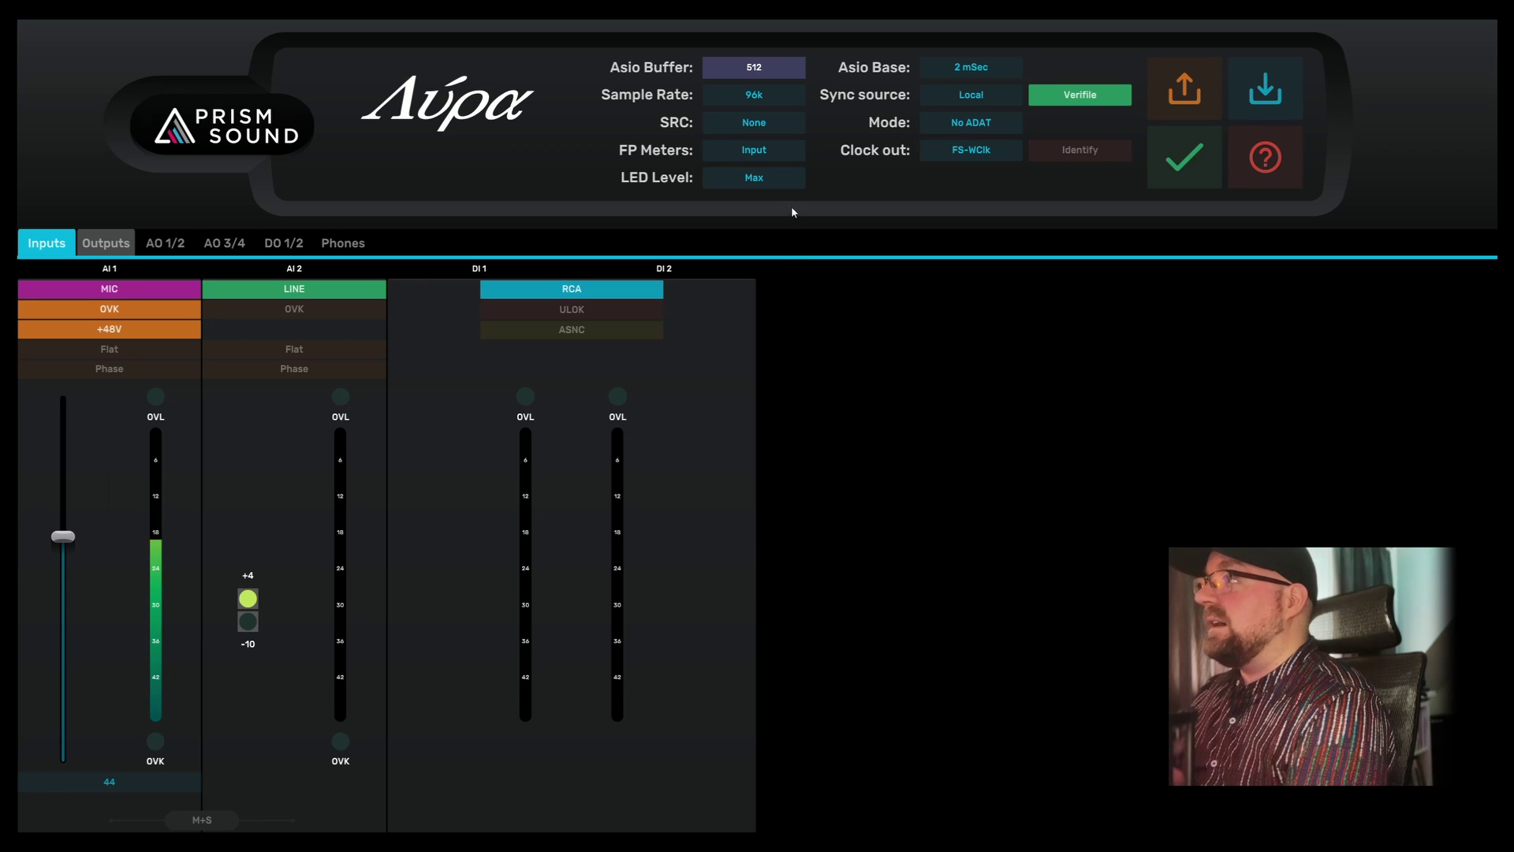
left_click(797, 180)
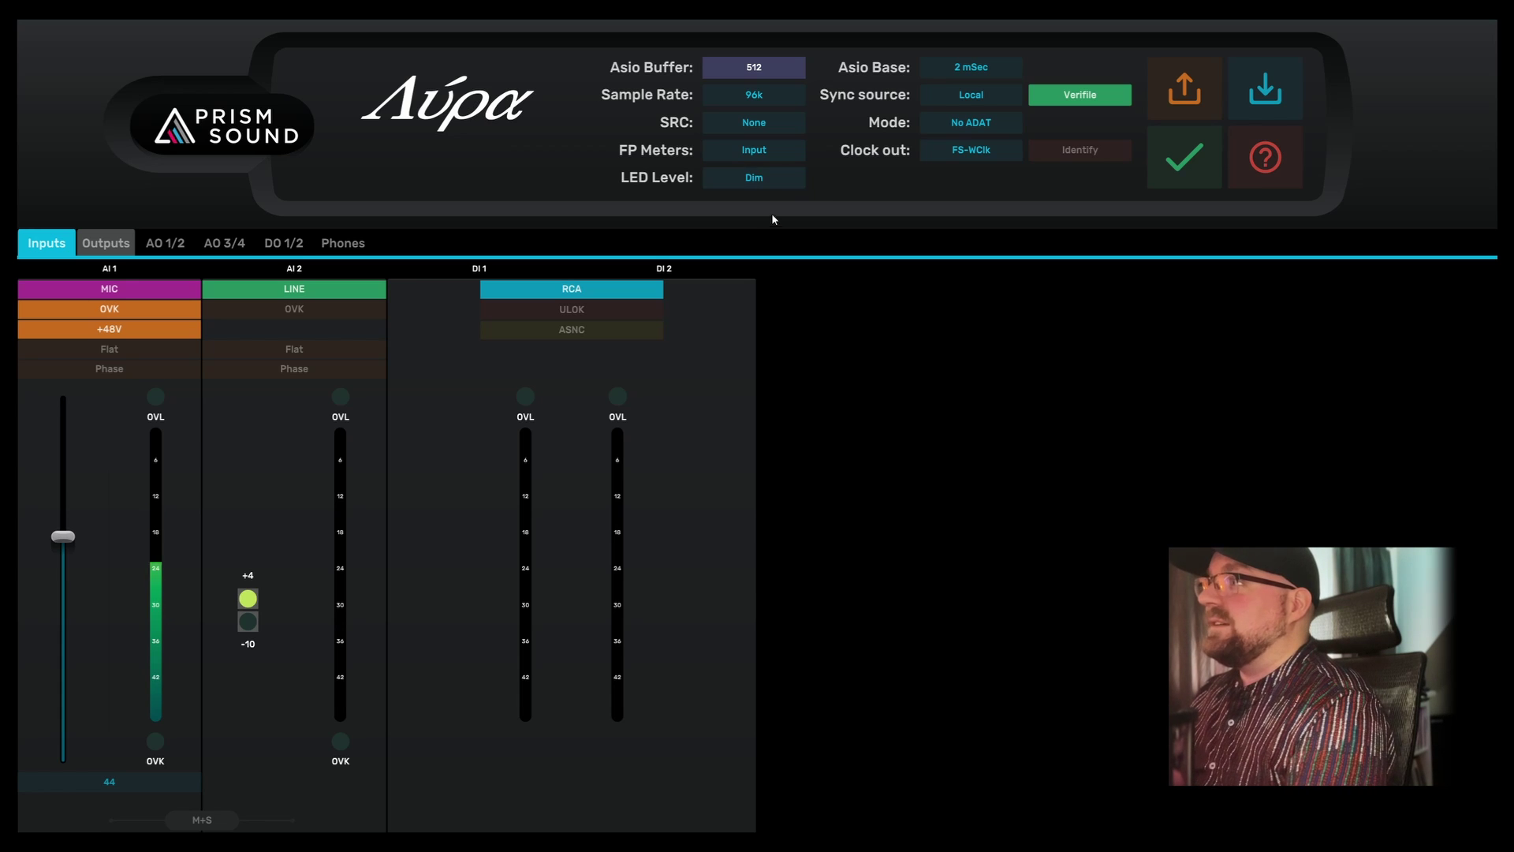
left_click(772, 179)
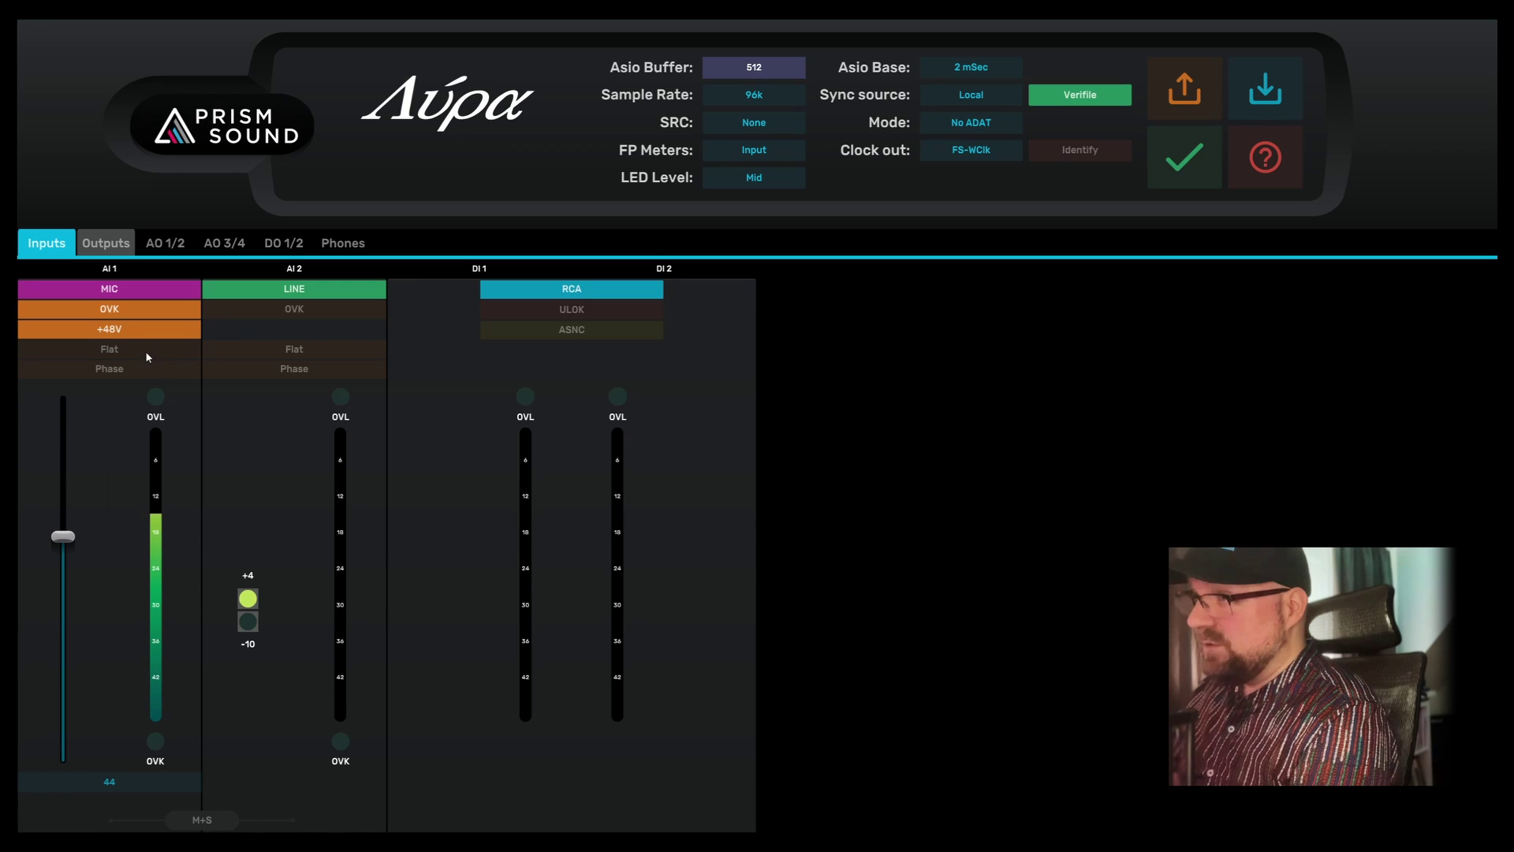
Toggle AI 1 polarity inversion on and off, leaving it off
left_click(118, 367)
left_click(117, 370)
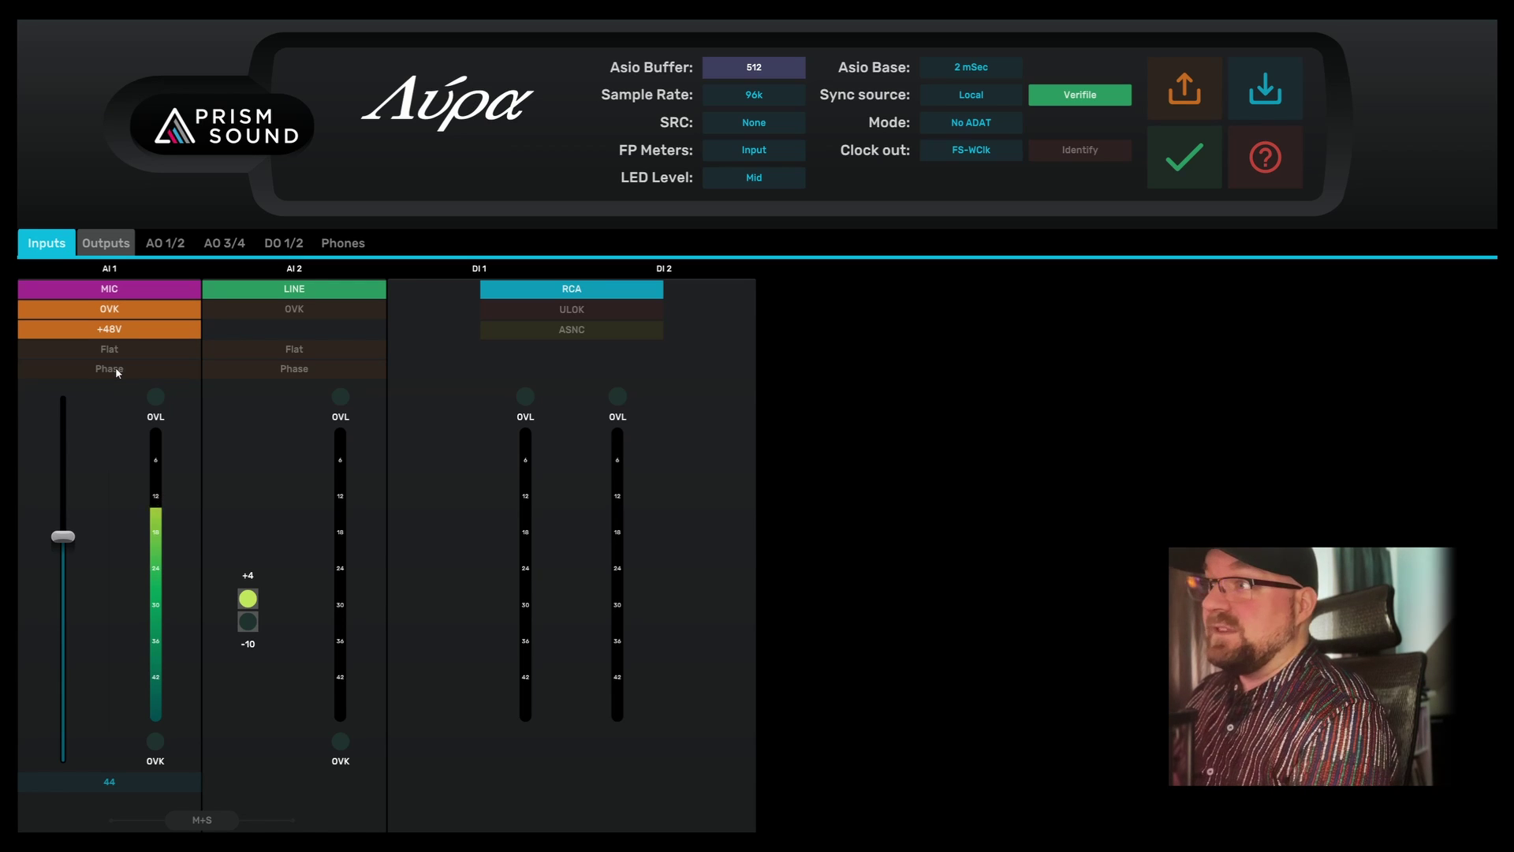
left_click(117, 370)
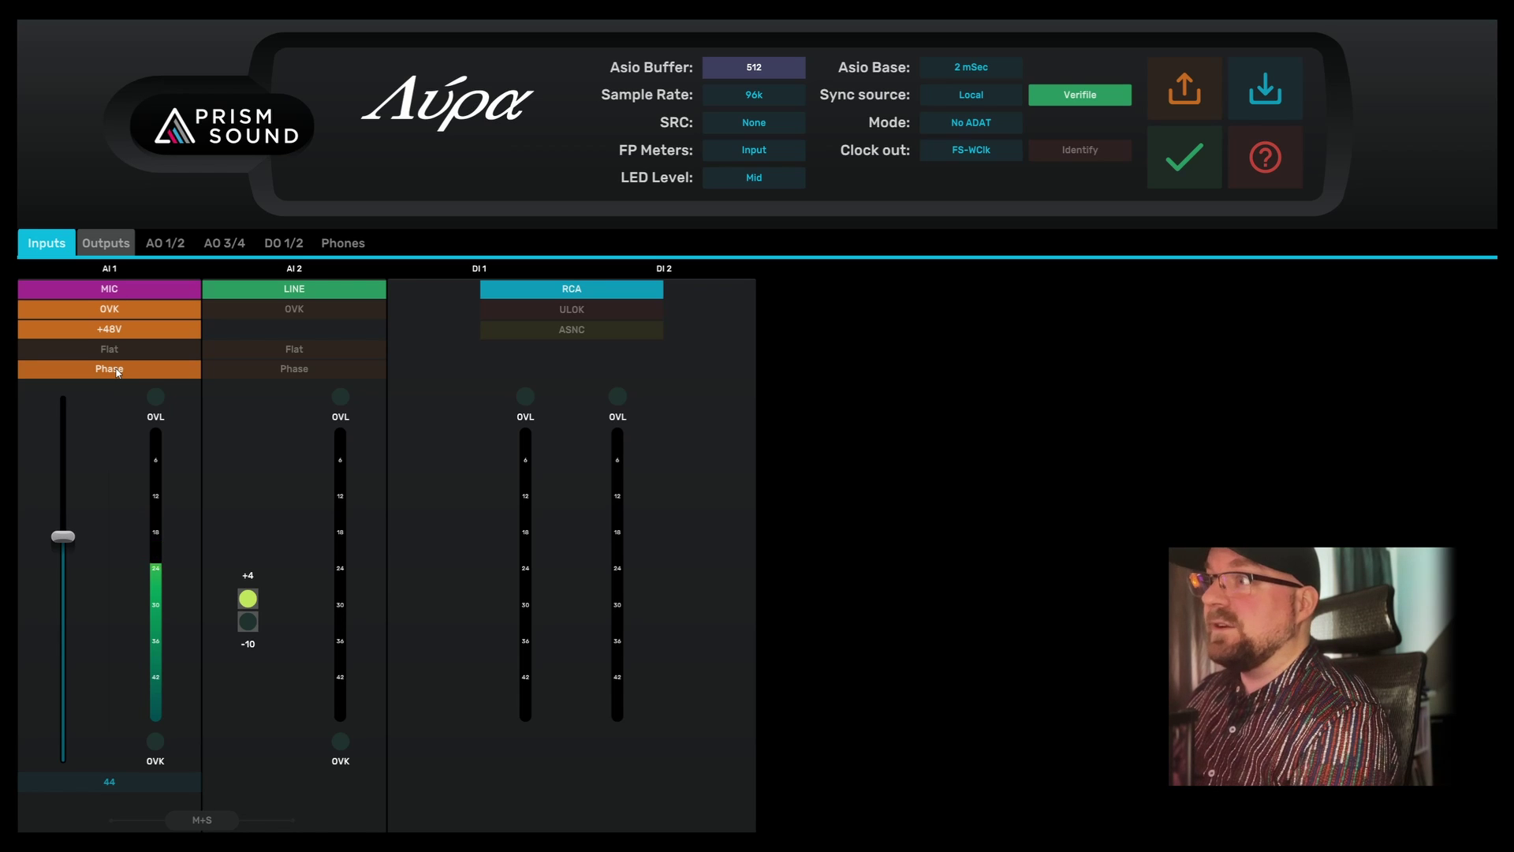
left_click(116, 370)
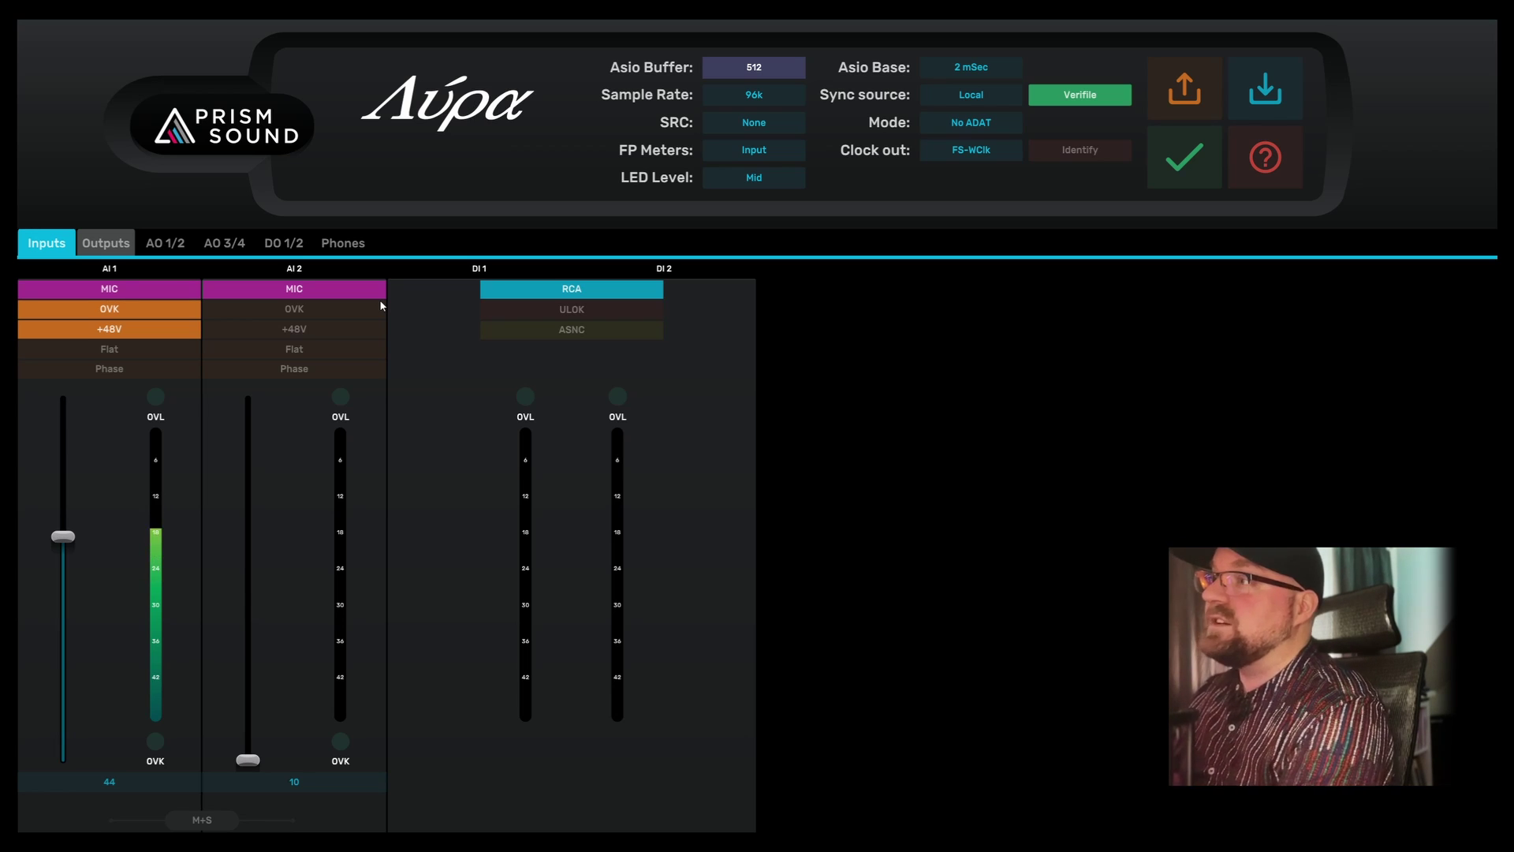
Switch AI 2 between line and mic, ending as a line input at +4
left_click(377, 290)
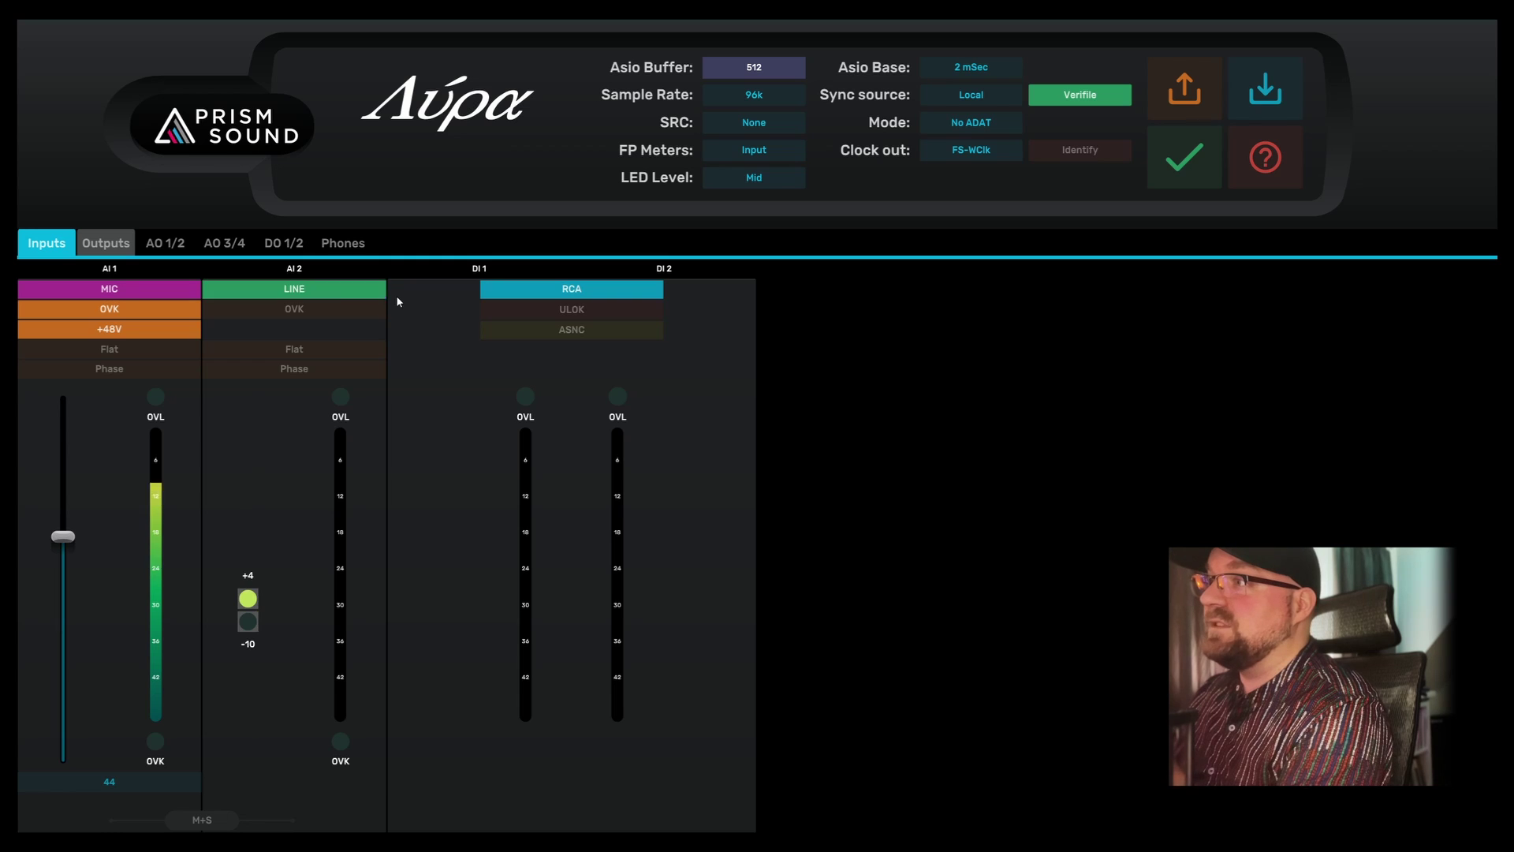
left_click(325, 290)
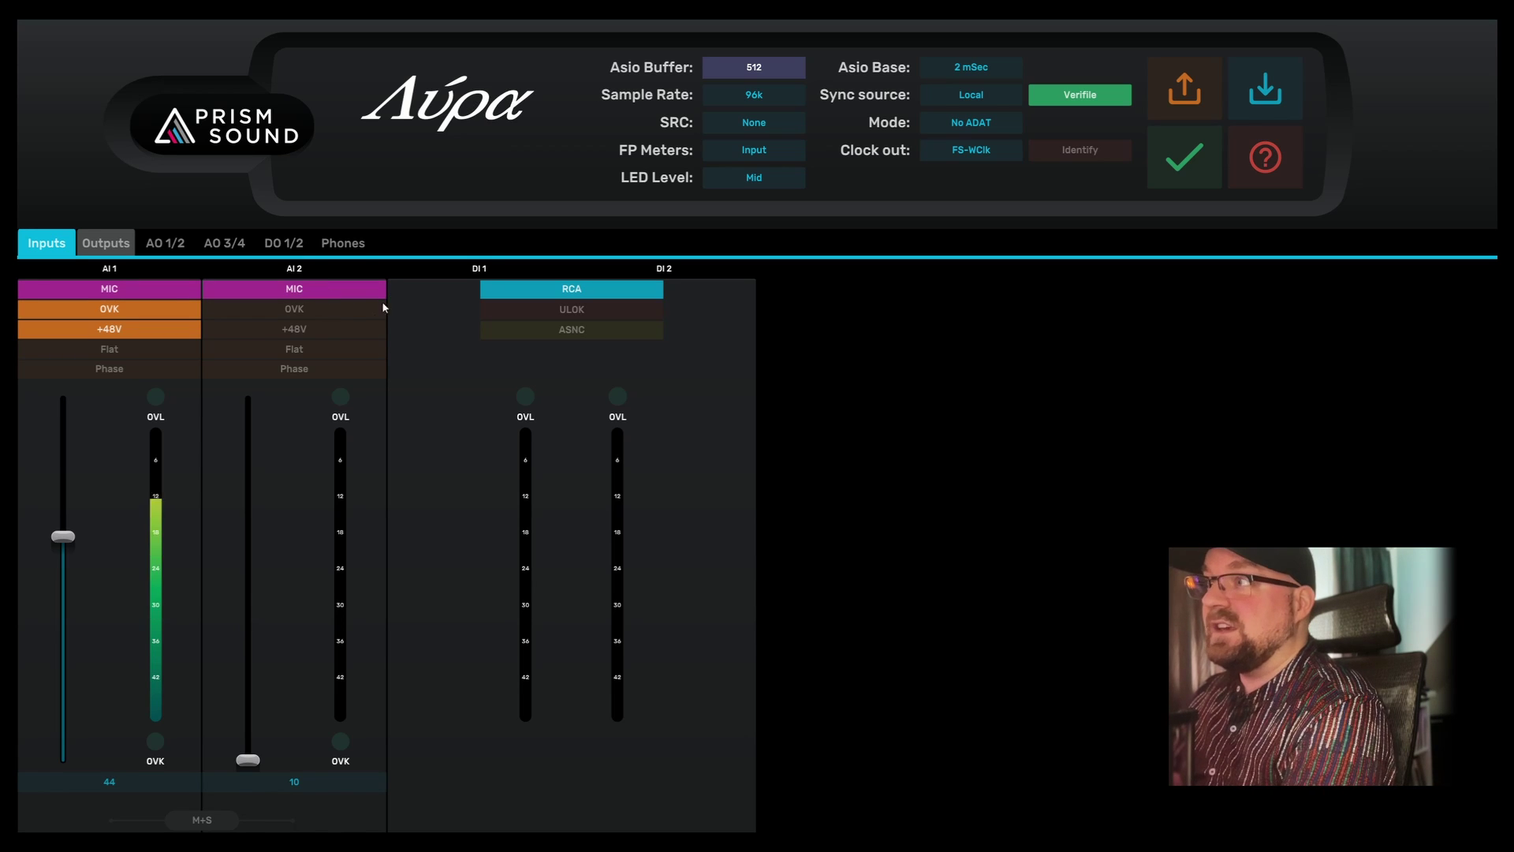
left_click(294, 290)
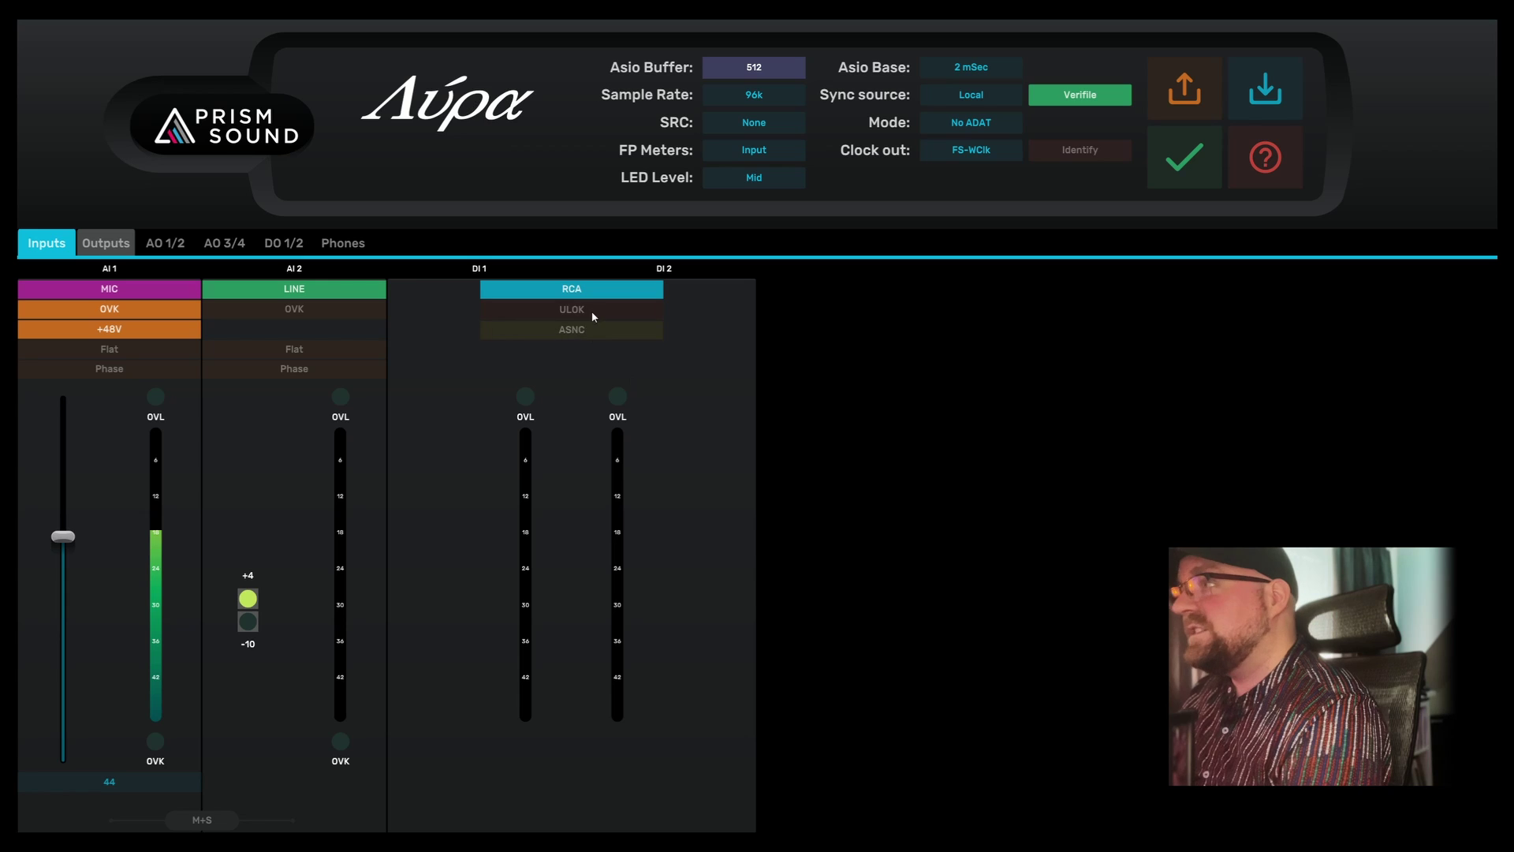
left_click(655, 289)
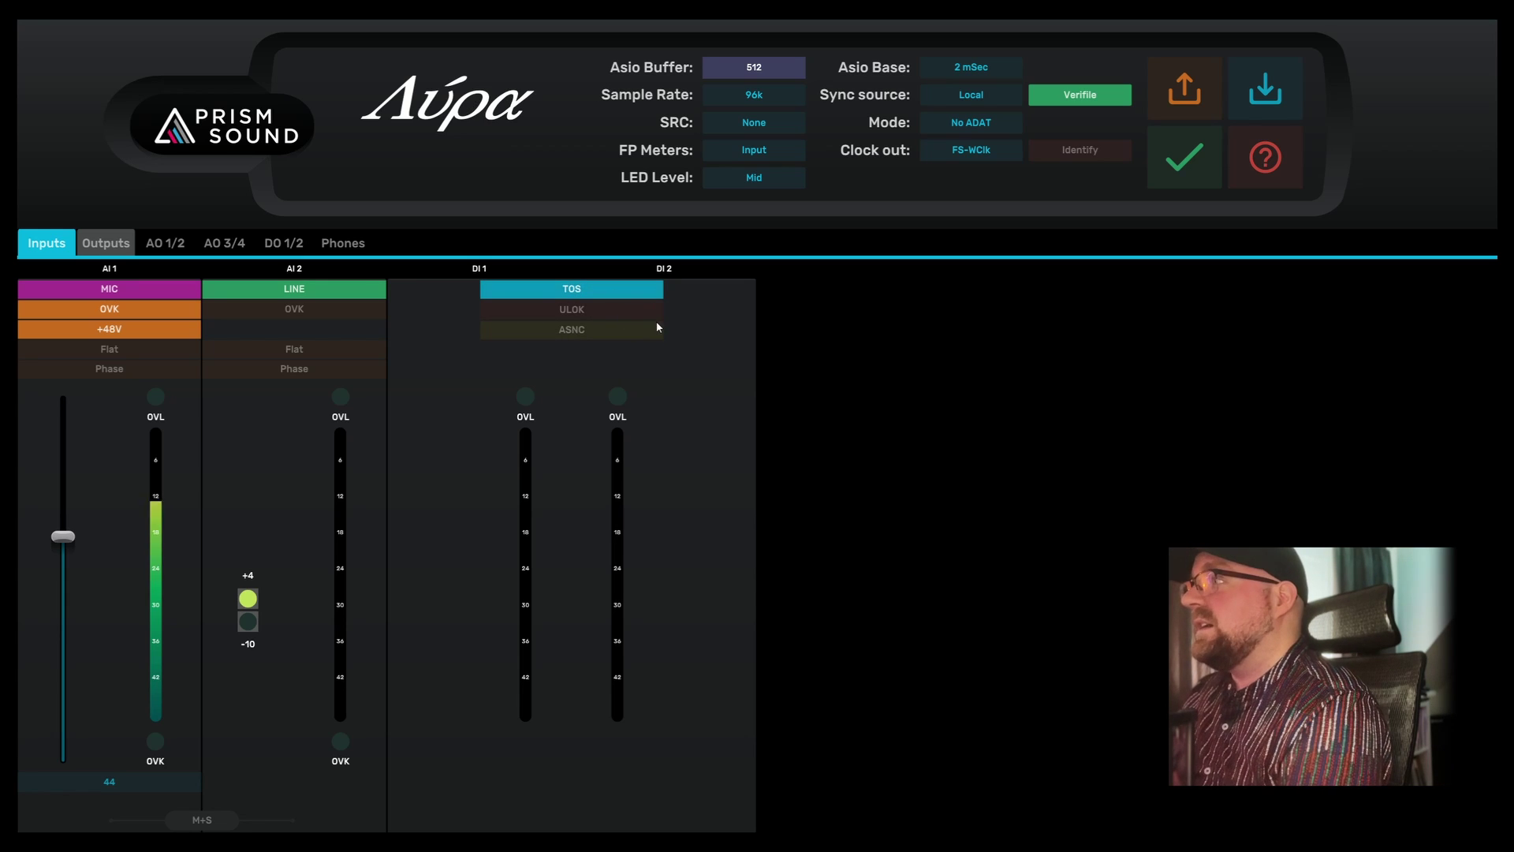
left_click(580, 311)
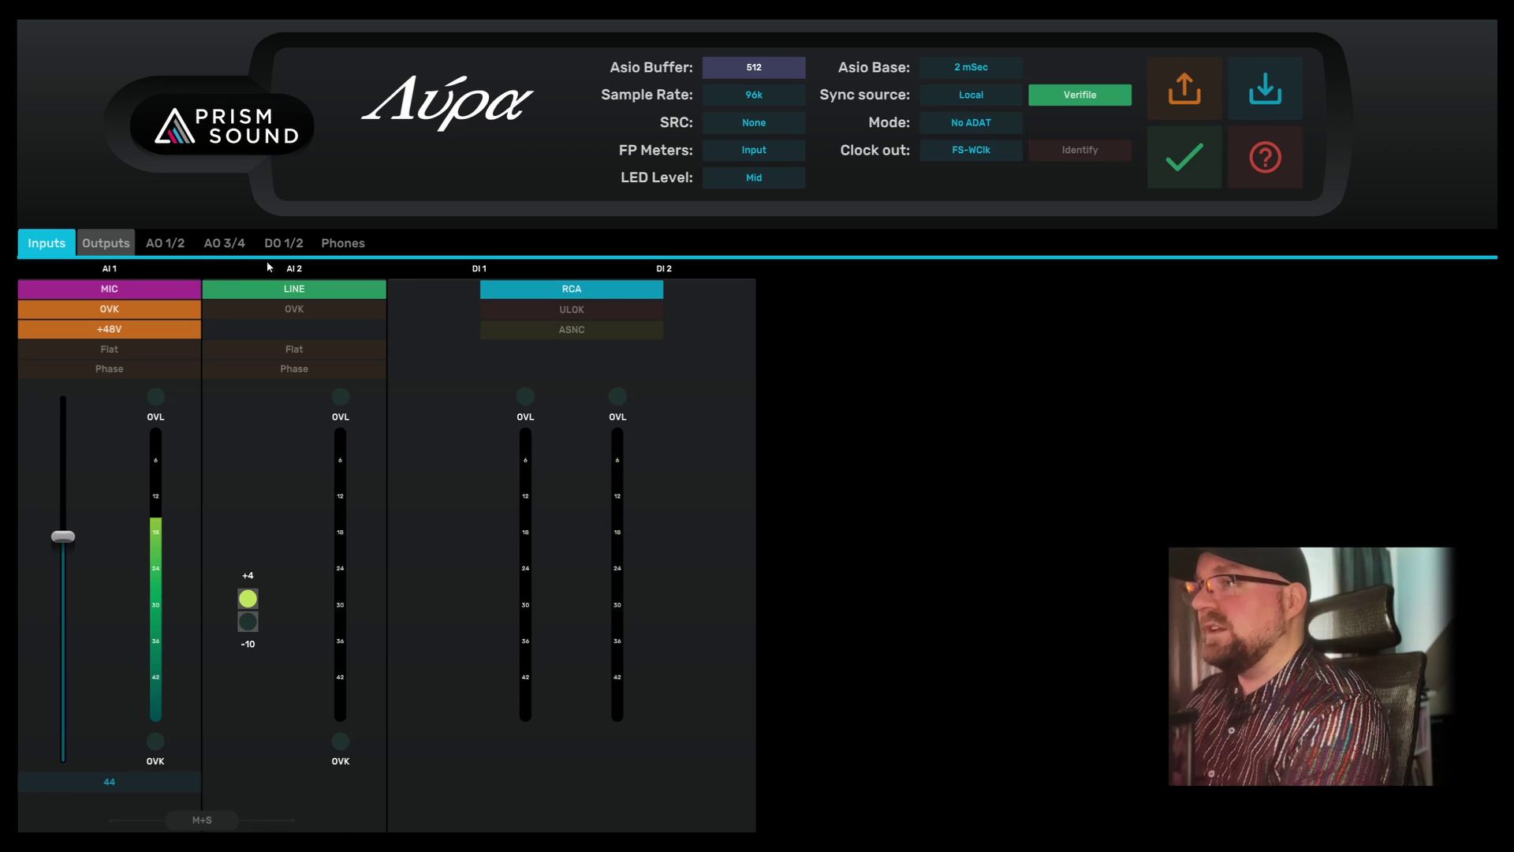
Show the Outputs page with the AO 1–4 strips, briefly revisiting Inputs
left_click(115, 247)
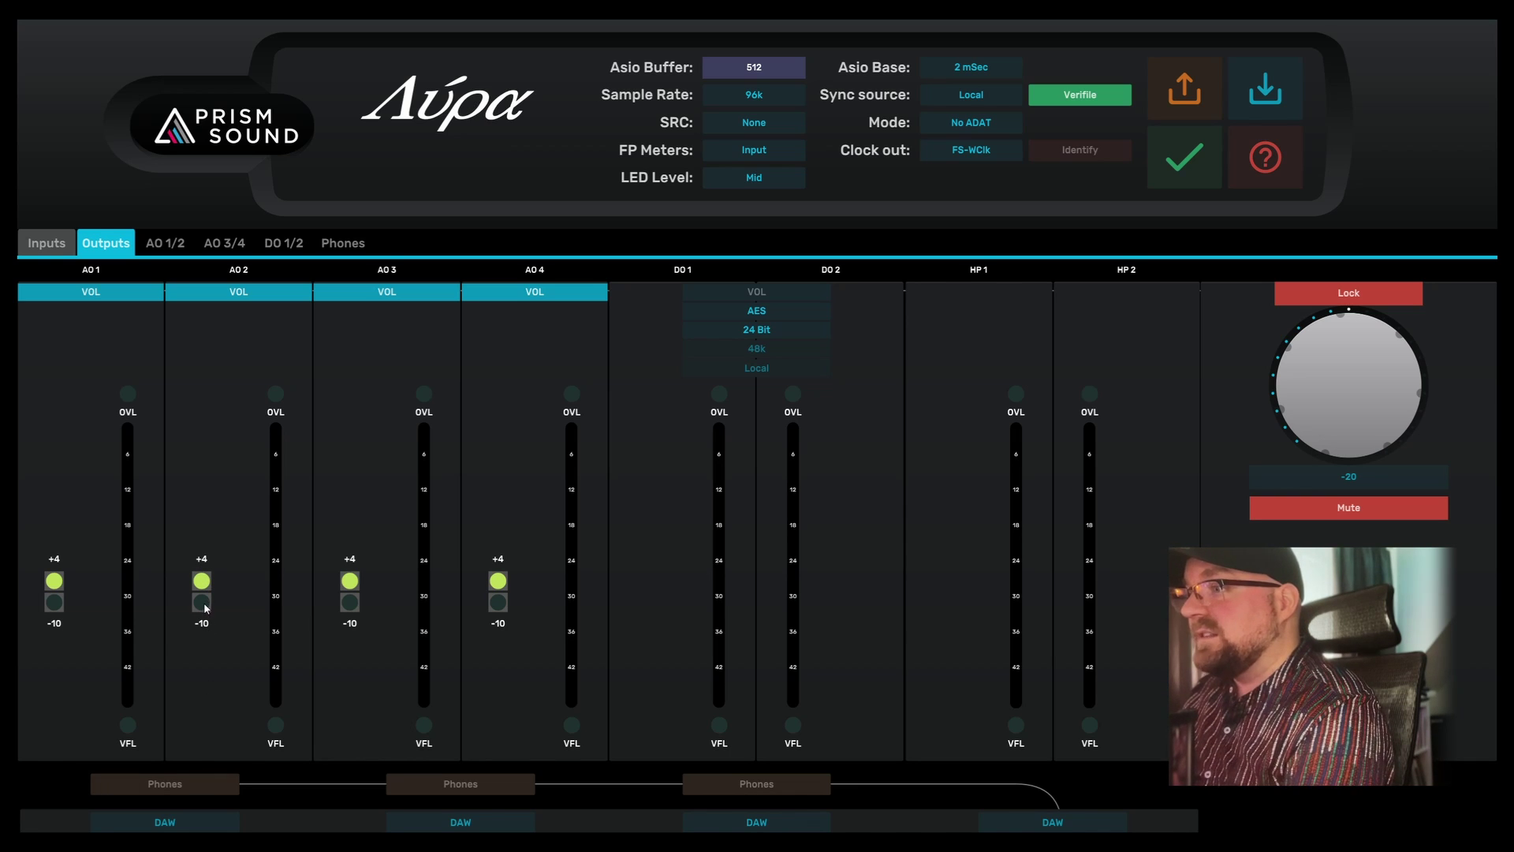
left_click(47, 243)
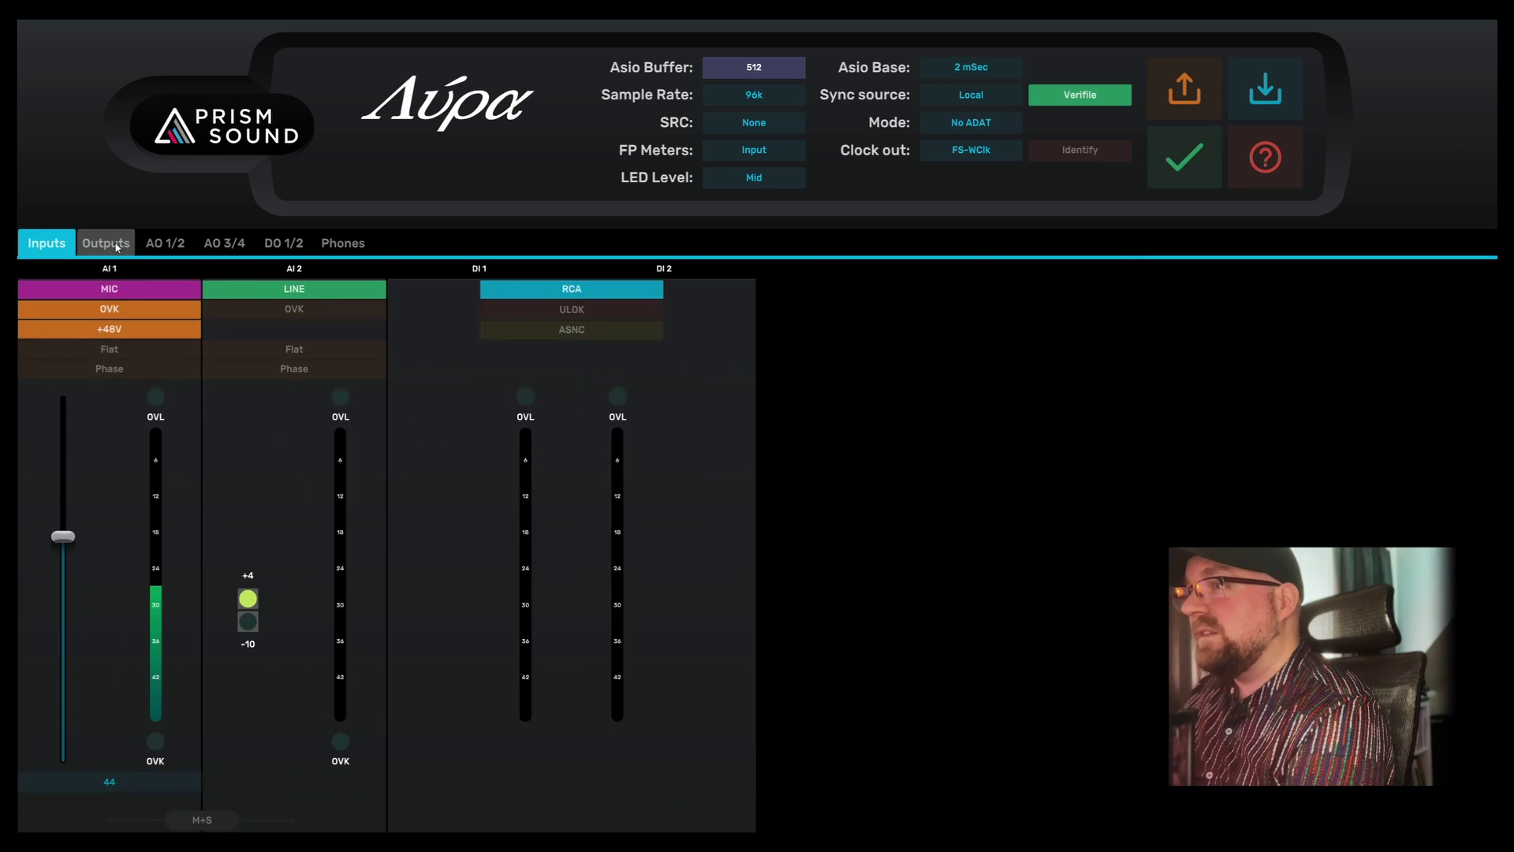
left_click(116, 247)
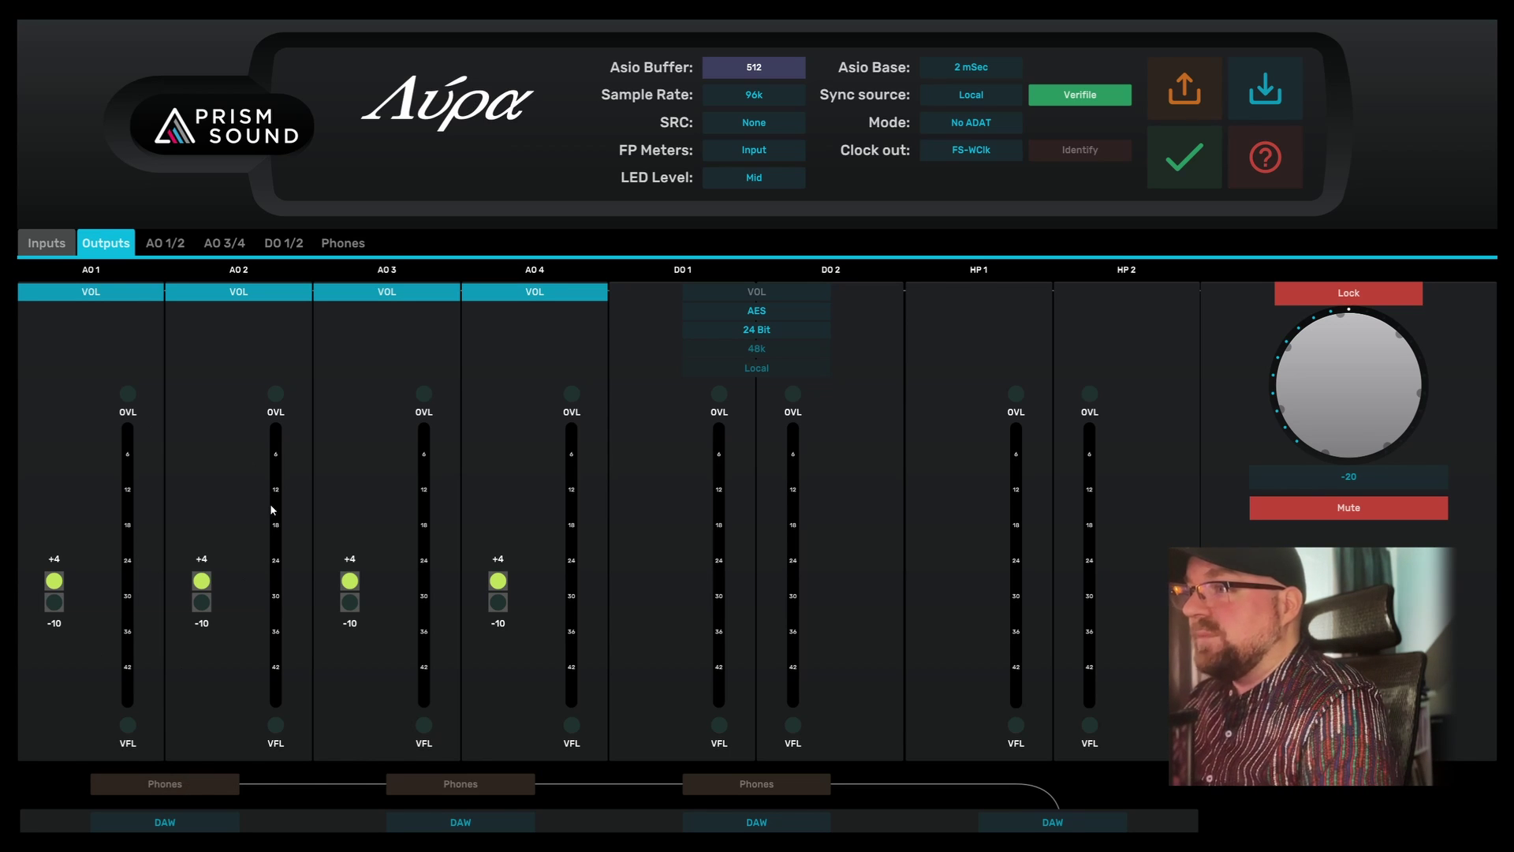
Turn on the Phones feed for AO 1/2 and route the A 1/2 source to AO 3/4
left_click(180, 788)
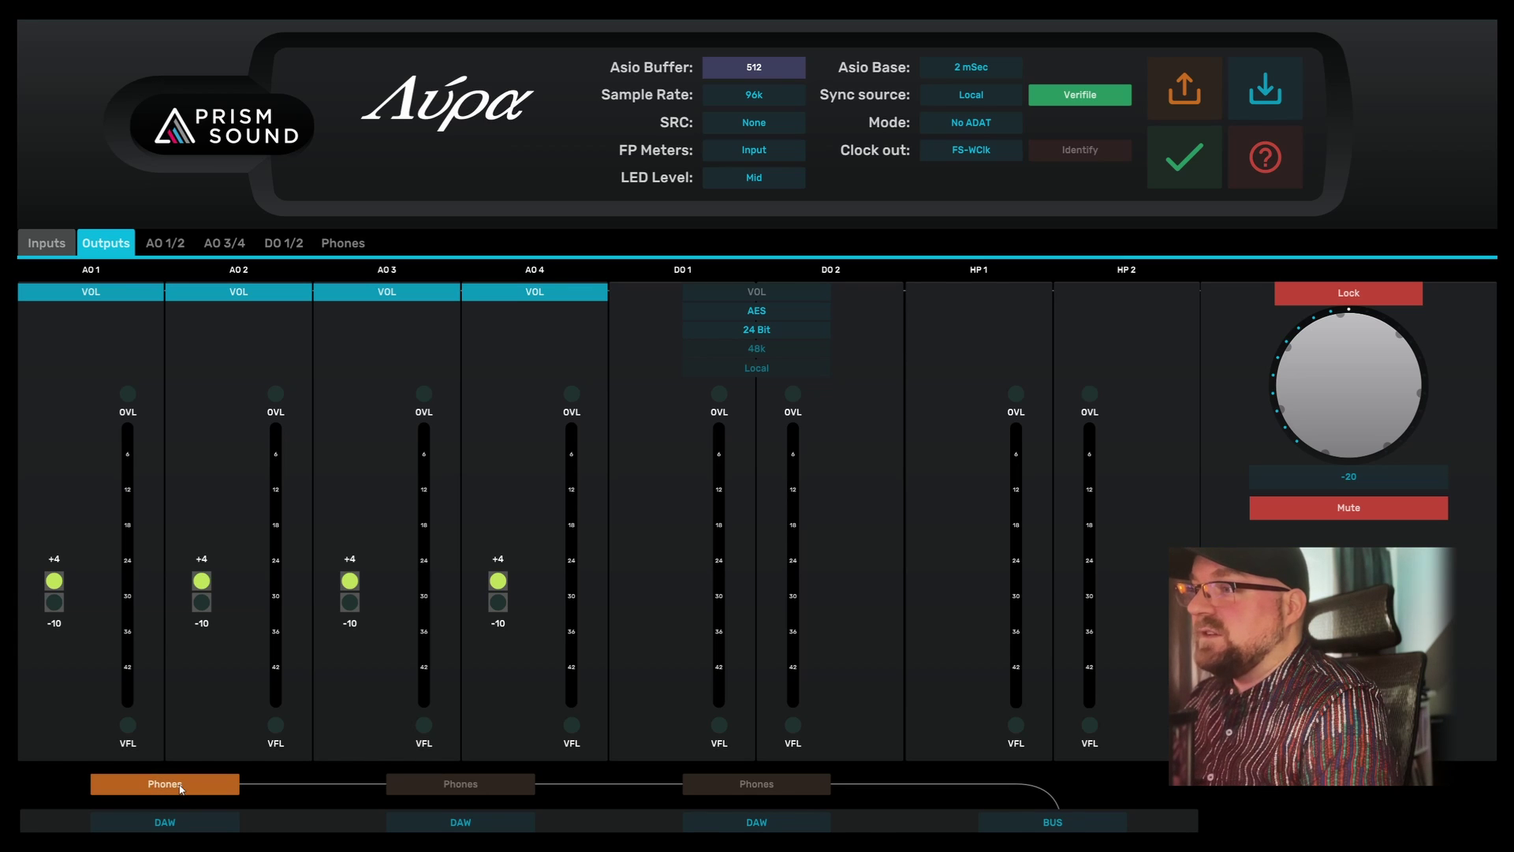
left_click(175, 783)
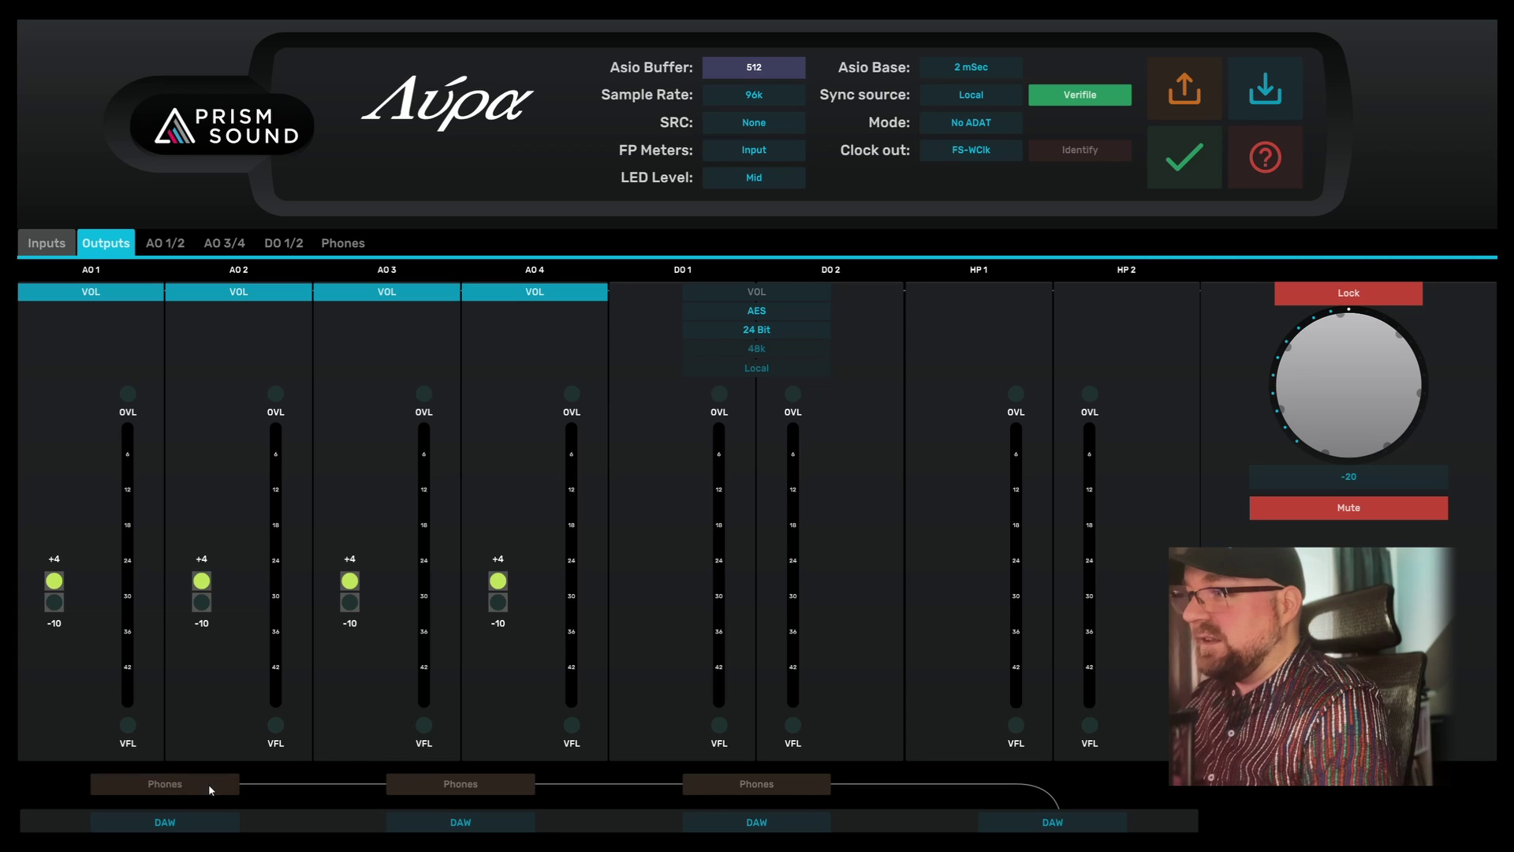
left_click(174, 785)
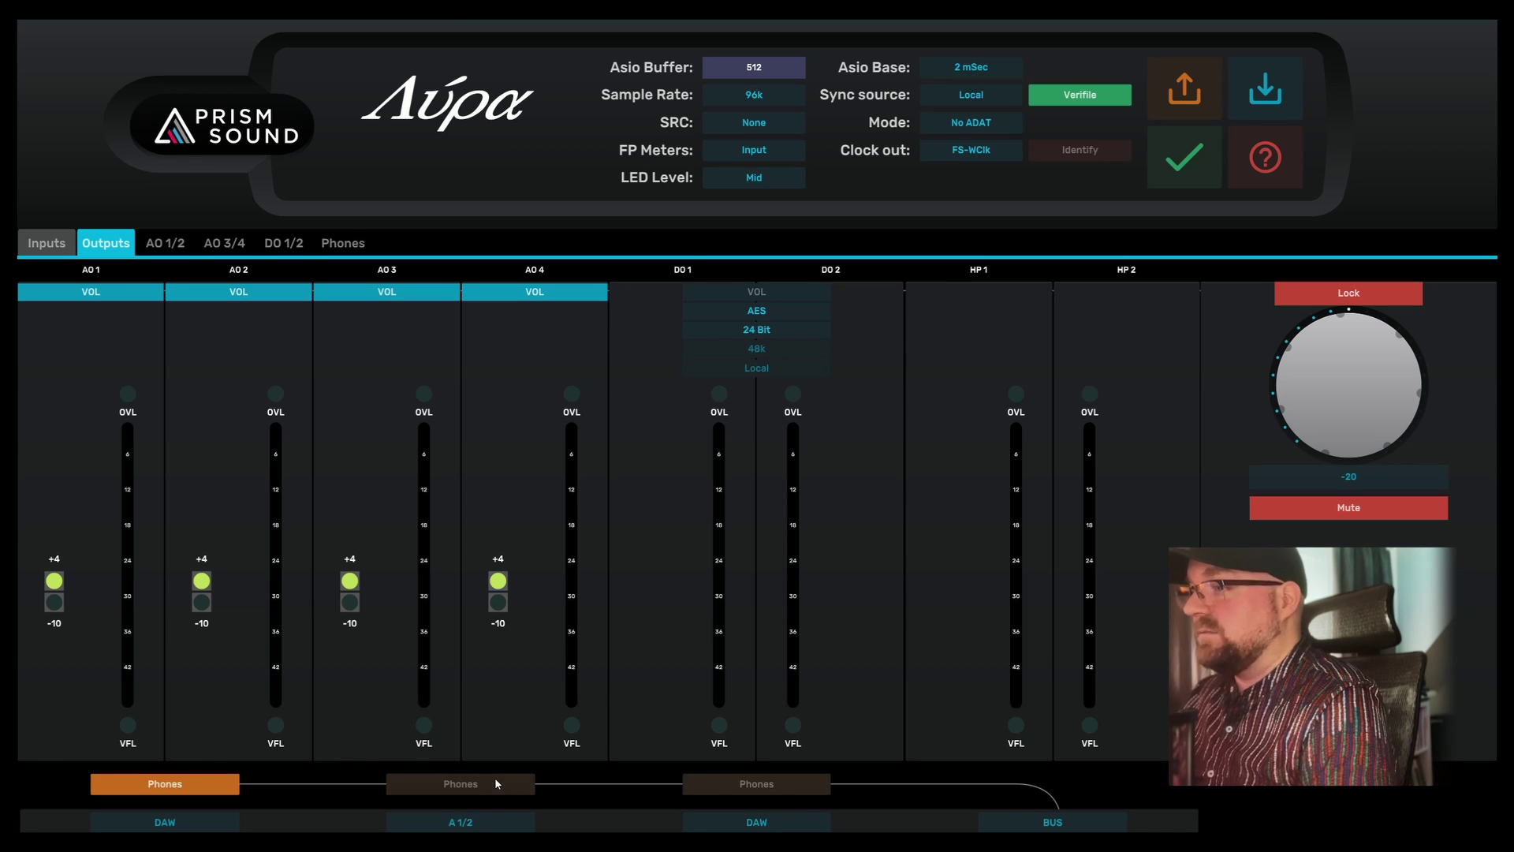
left_click(478, 826)
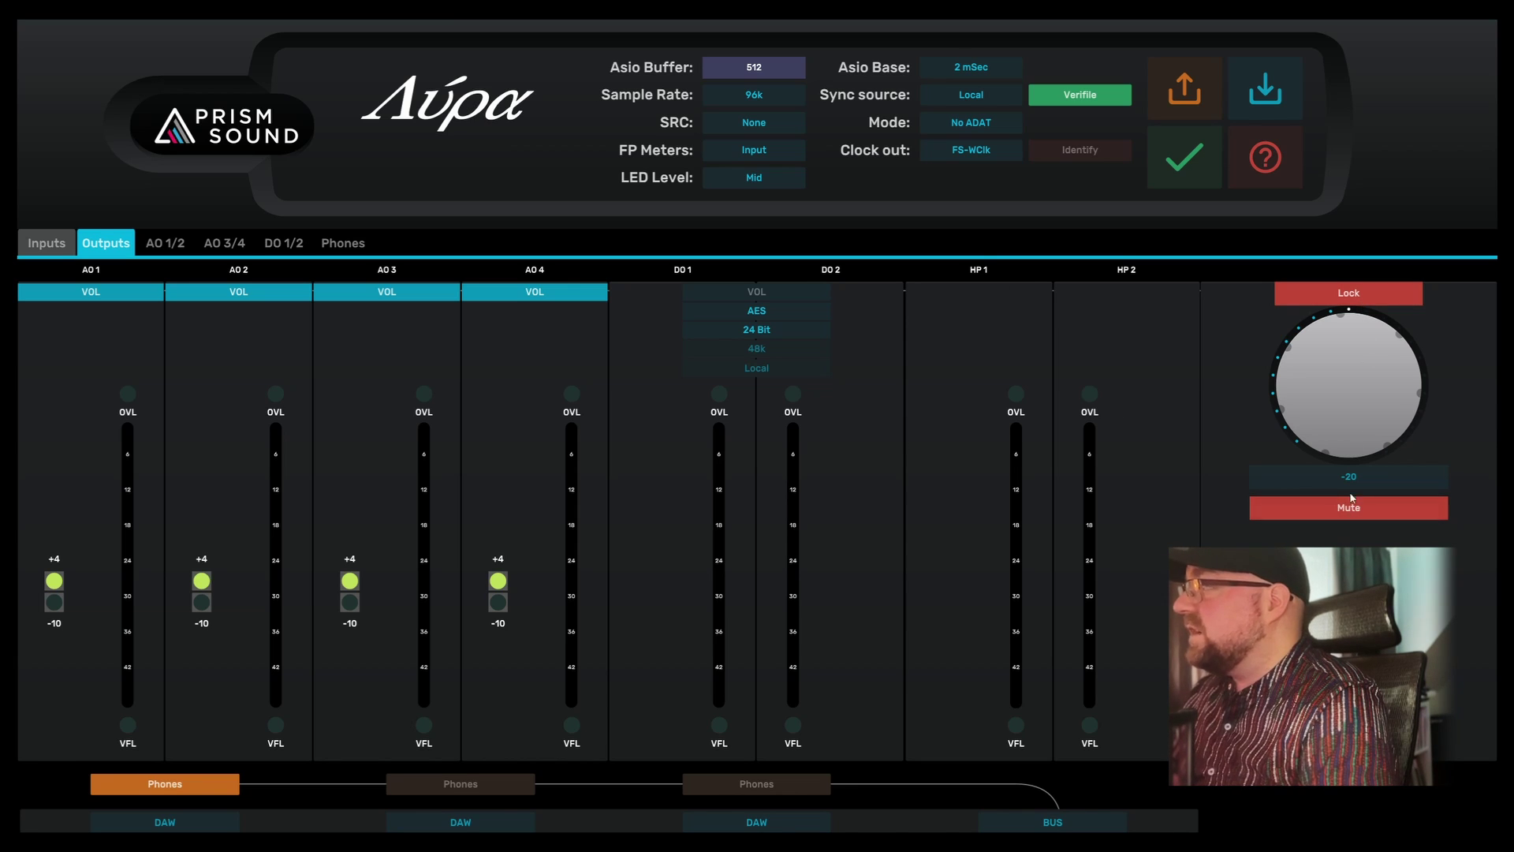
Bring the headphone volume down to -28 after briefly raising it toward 0
left_click_drag(1336, 377, 1336, 428)
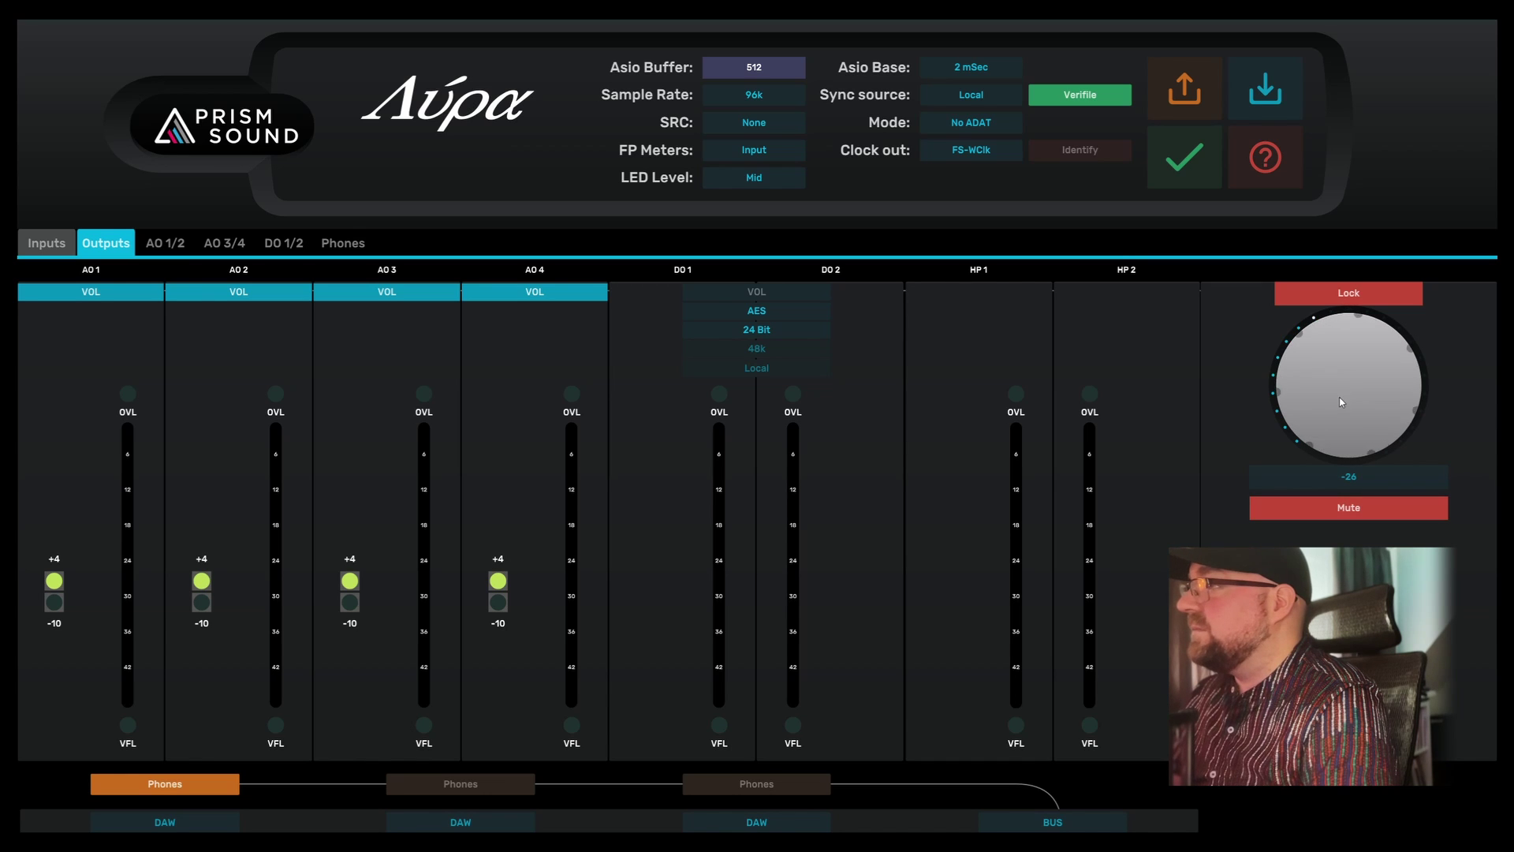
left_click(47, 242)
left_click(82, 243)
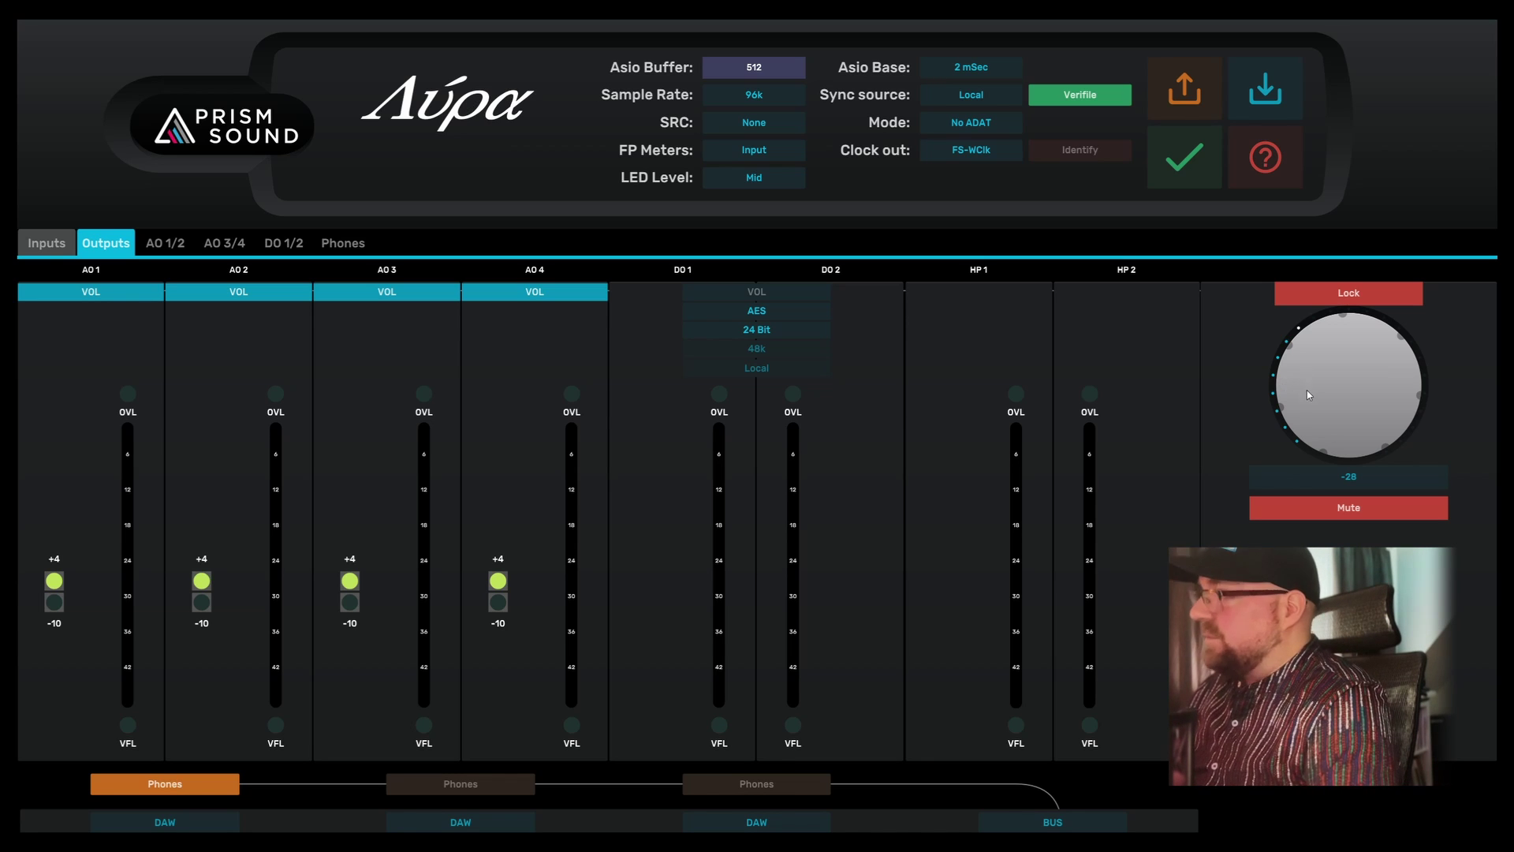
left_click_drag(1320, 417, 1332, 285)
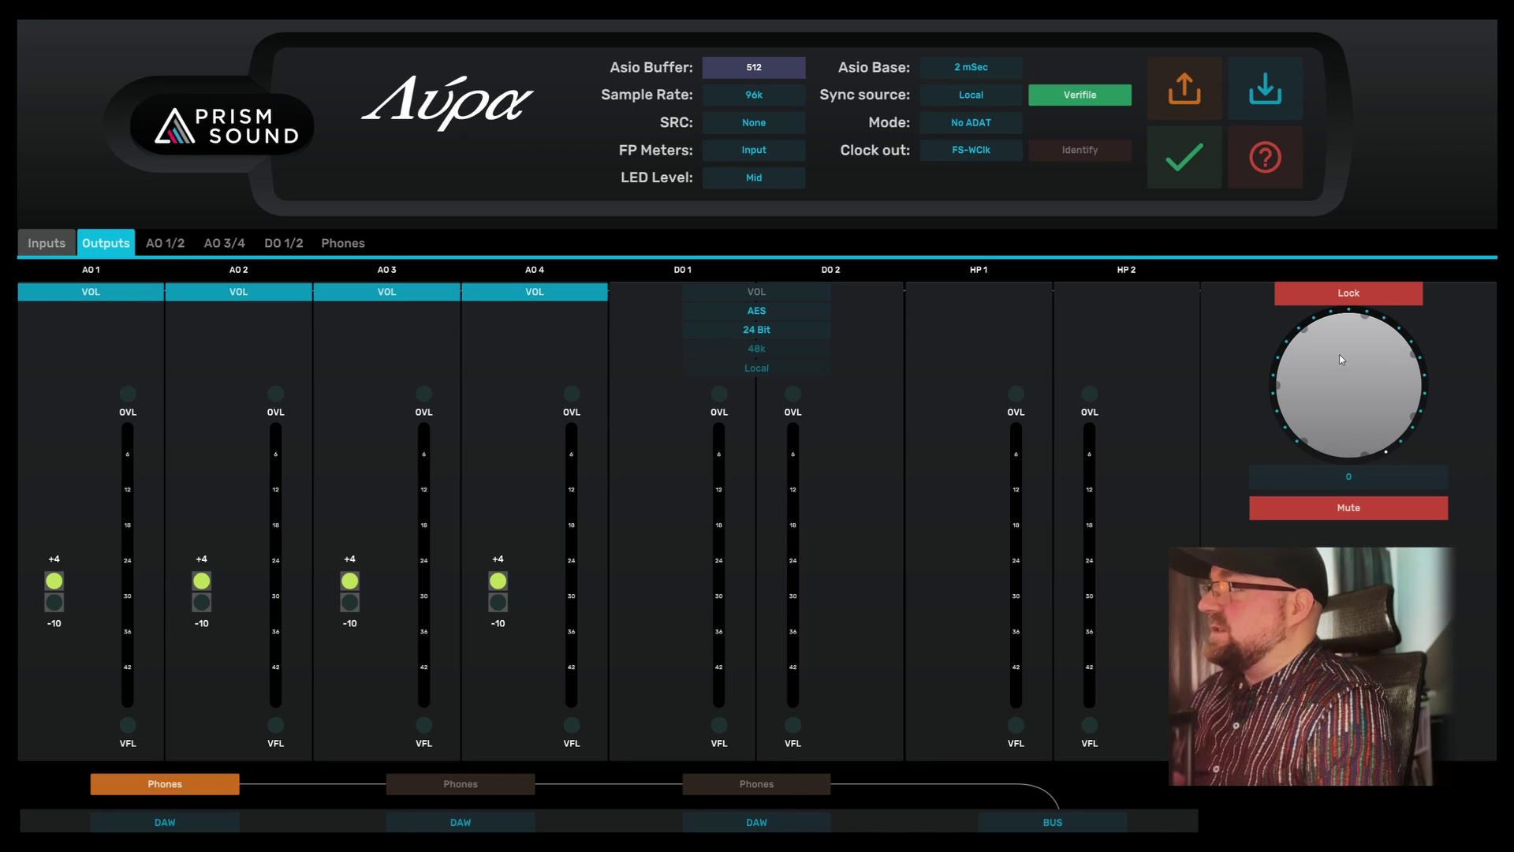
left_click_drag(1325, 369, 1349, 409)
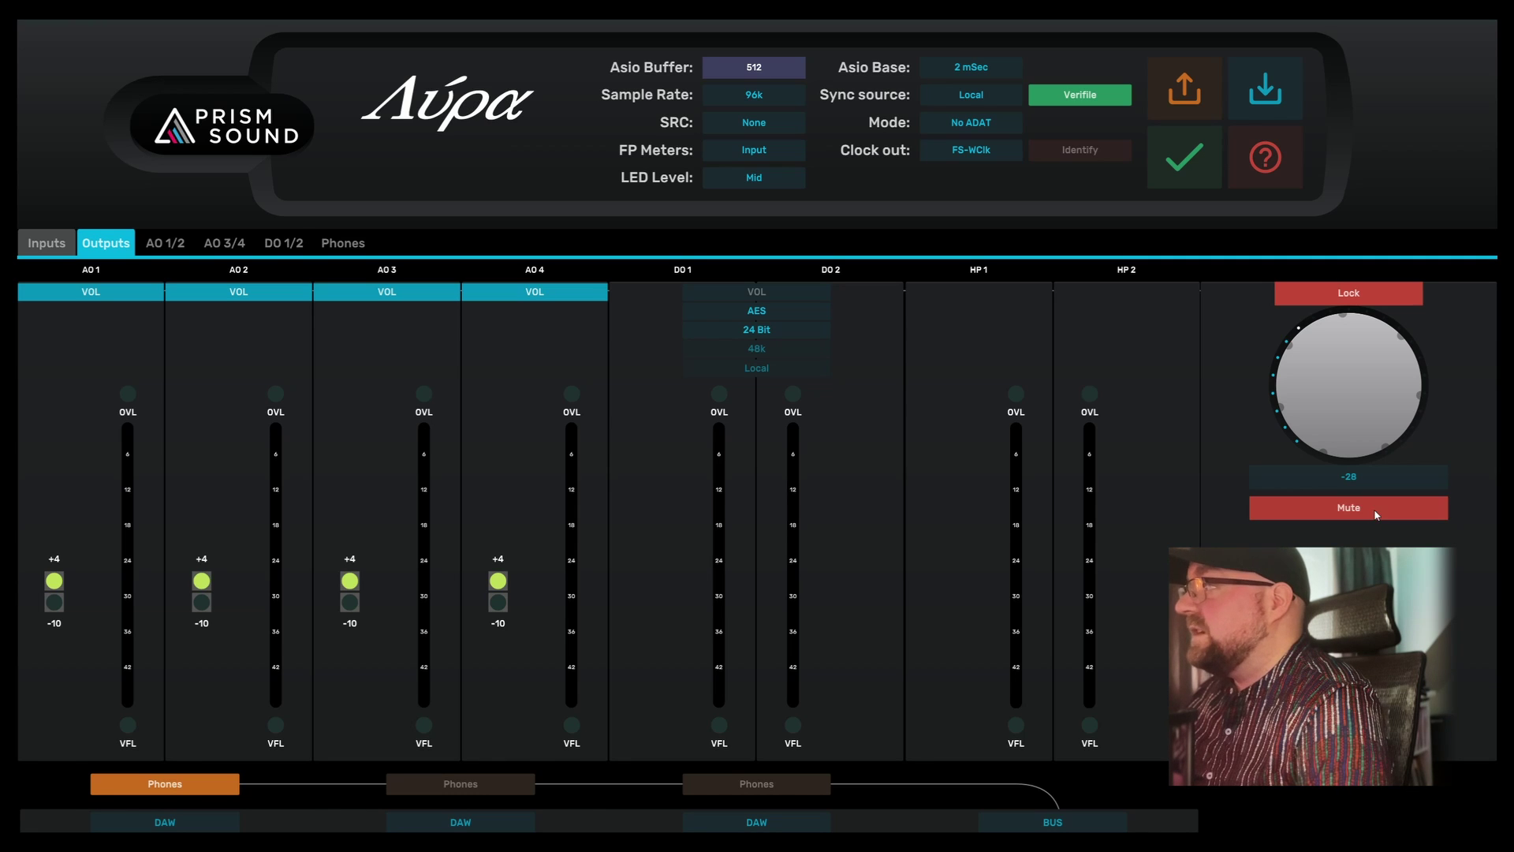
left_click(1349, 293)
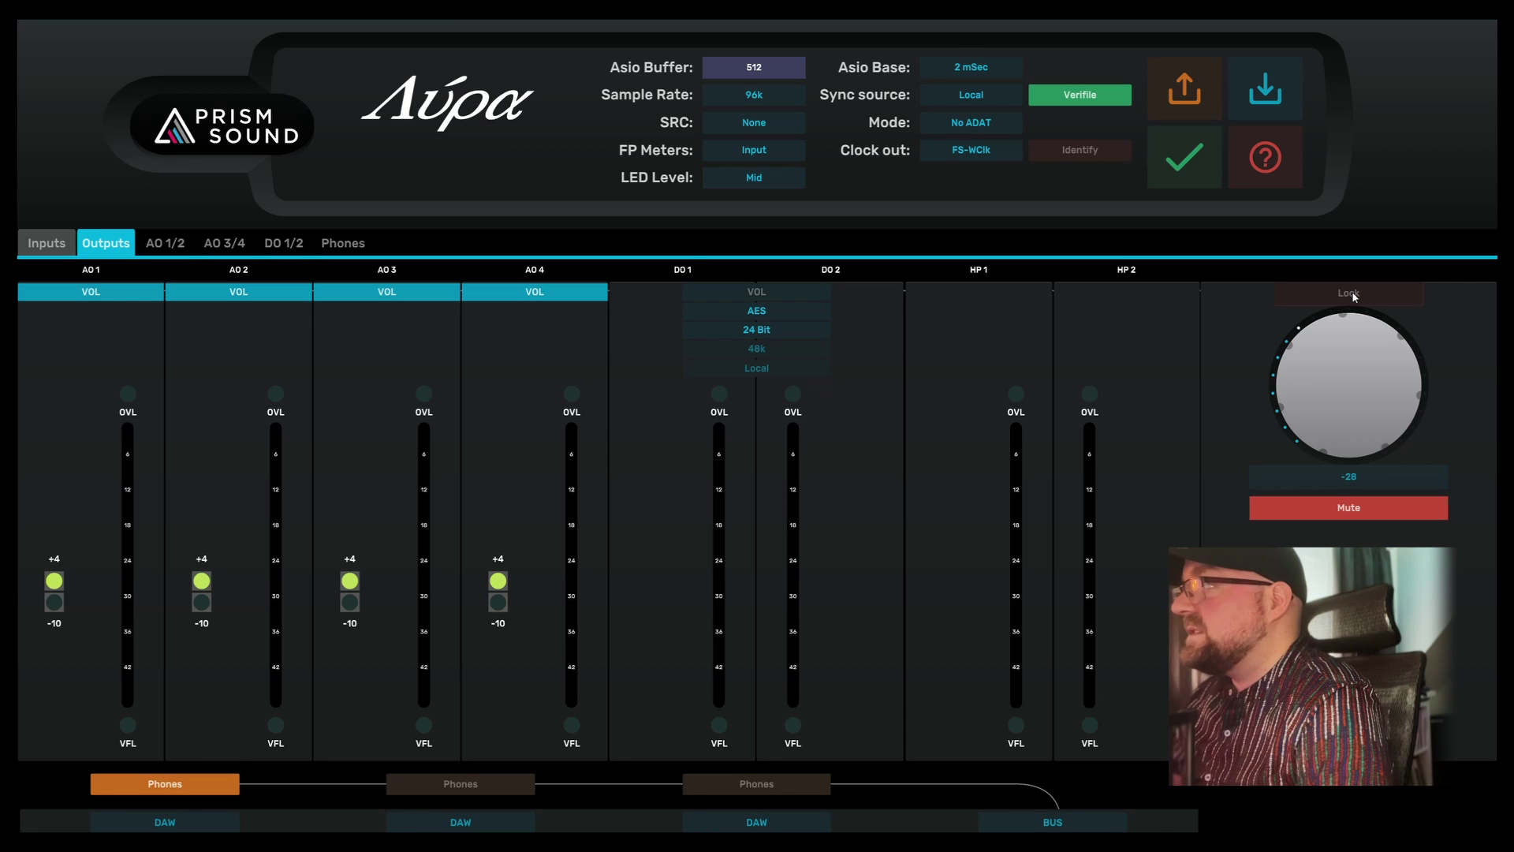
left_click(1354, 296)
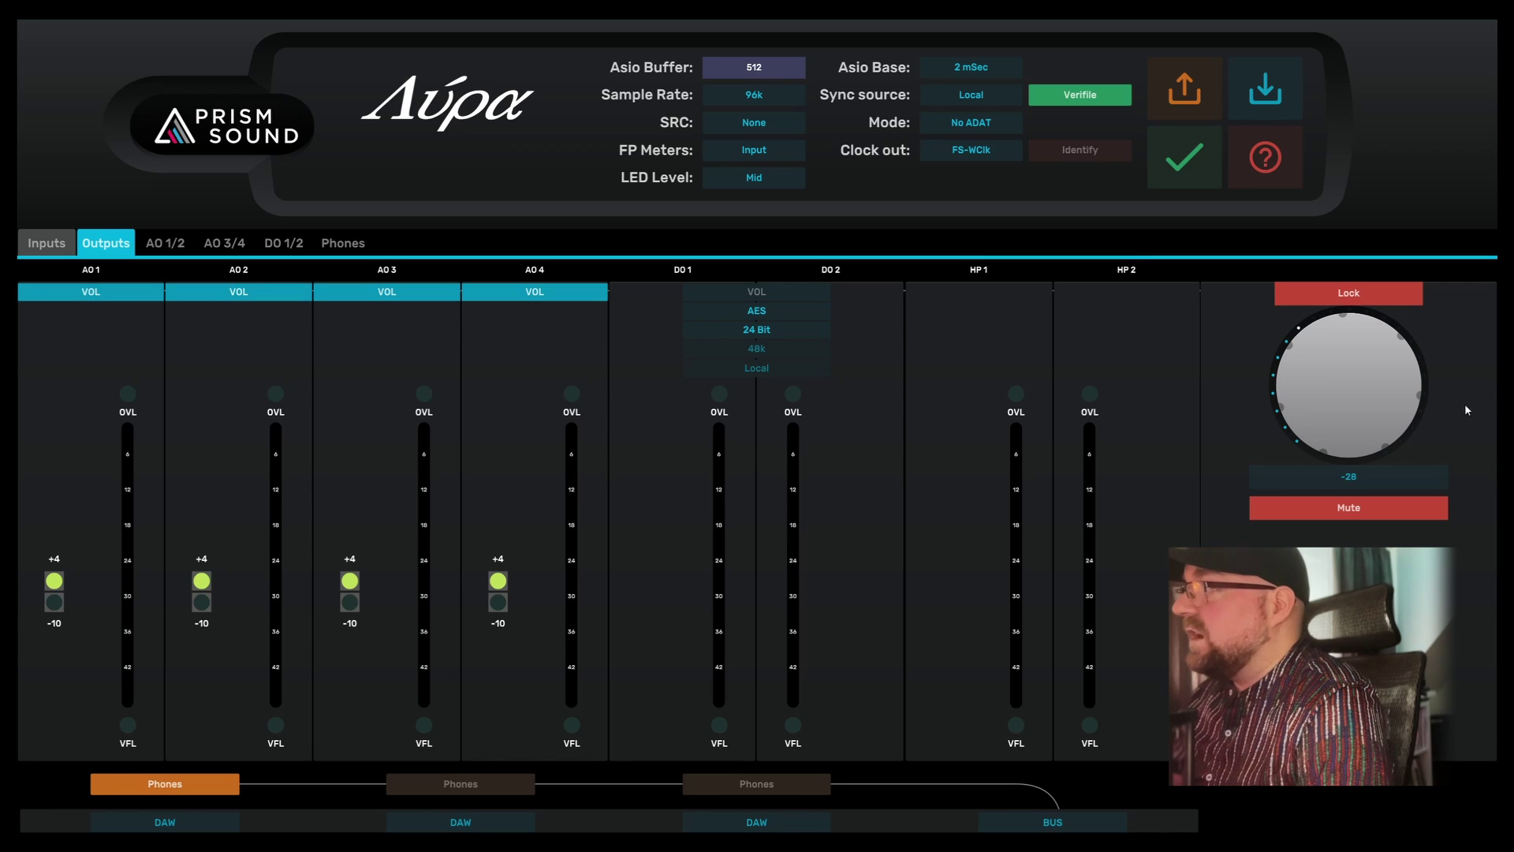
left_click(1359, 294)
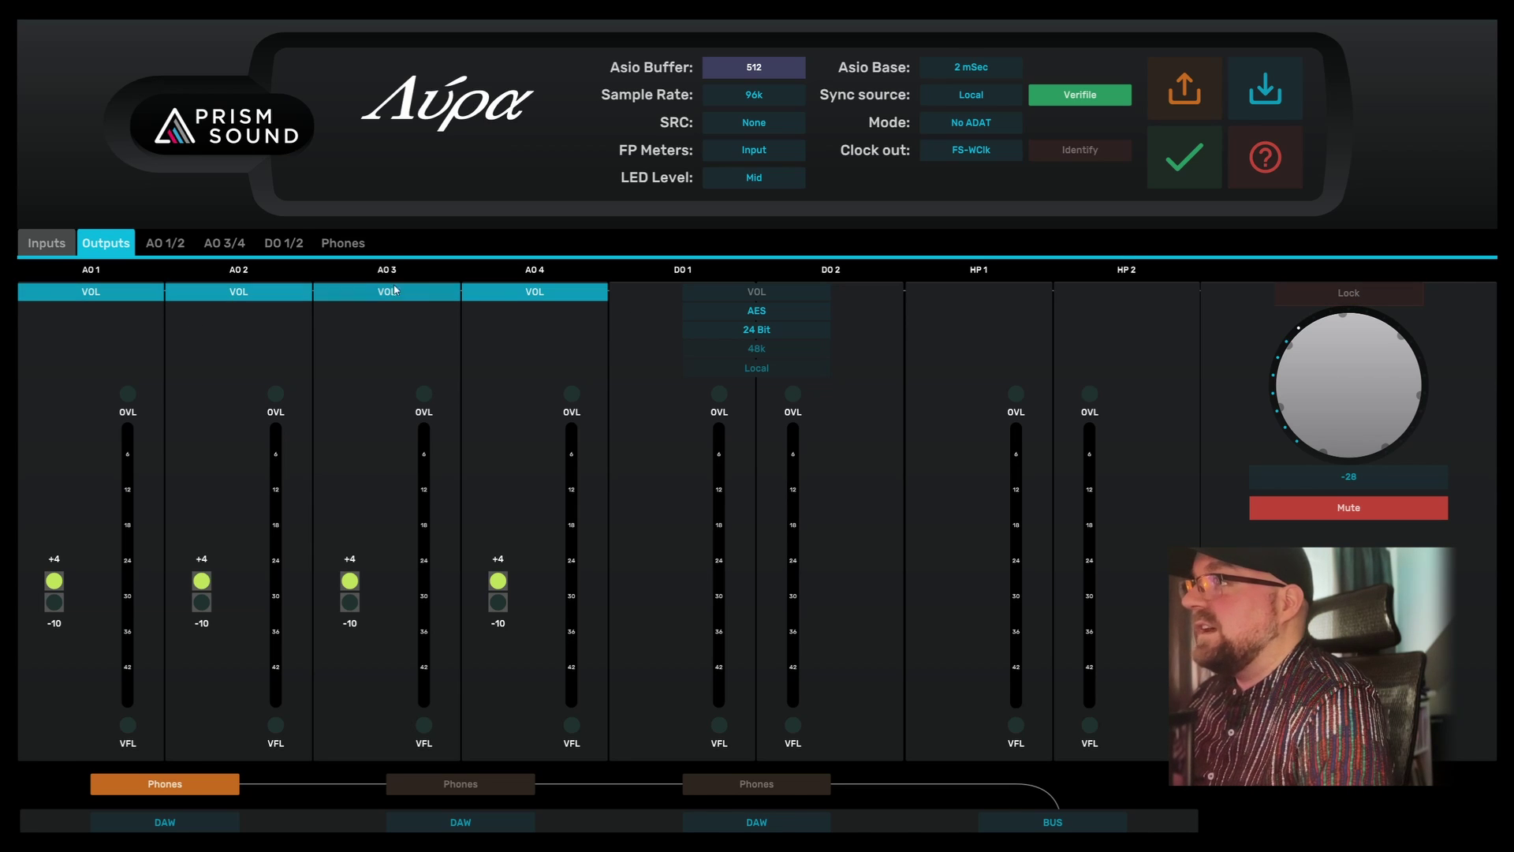
left_click(104, 298)
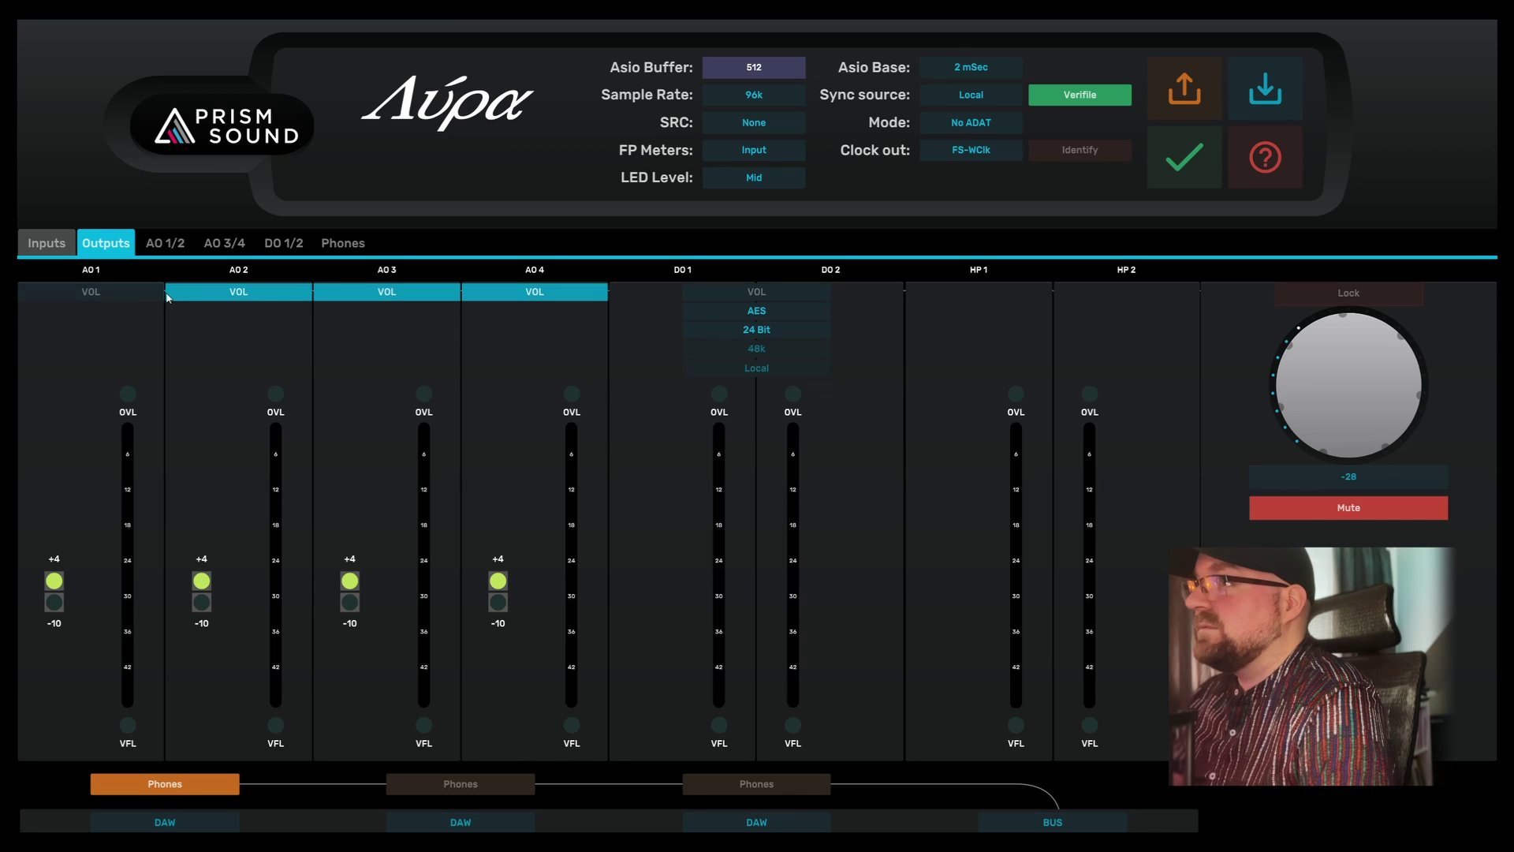
left_click(139, 296)
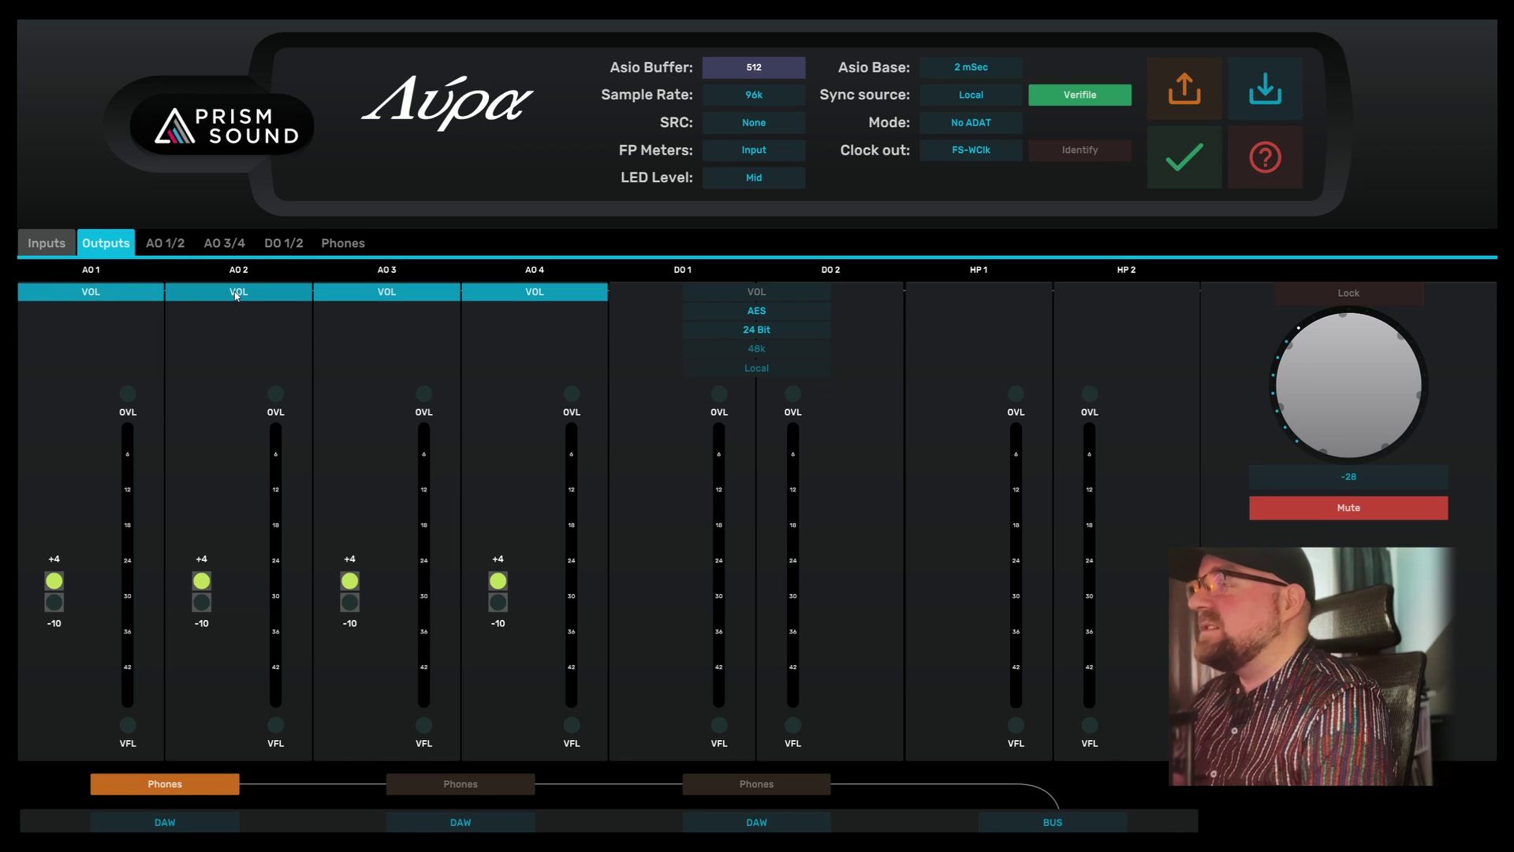
left_click(1355, 296)
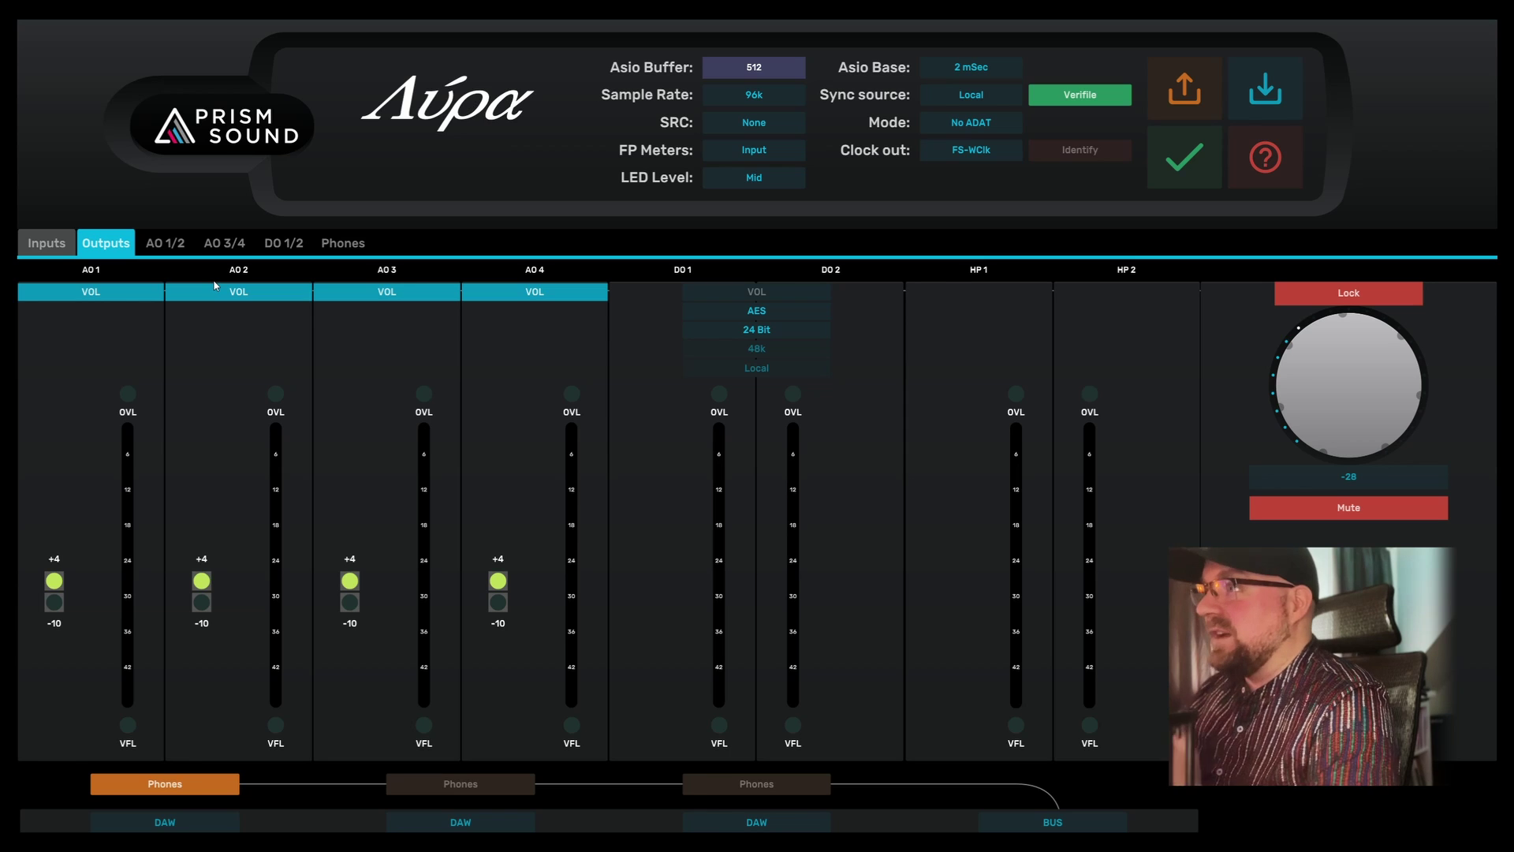
Open the AO 1/2 mixer after glancing at the AO 3/4 mix and outputs overview
left_click(165, 244)
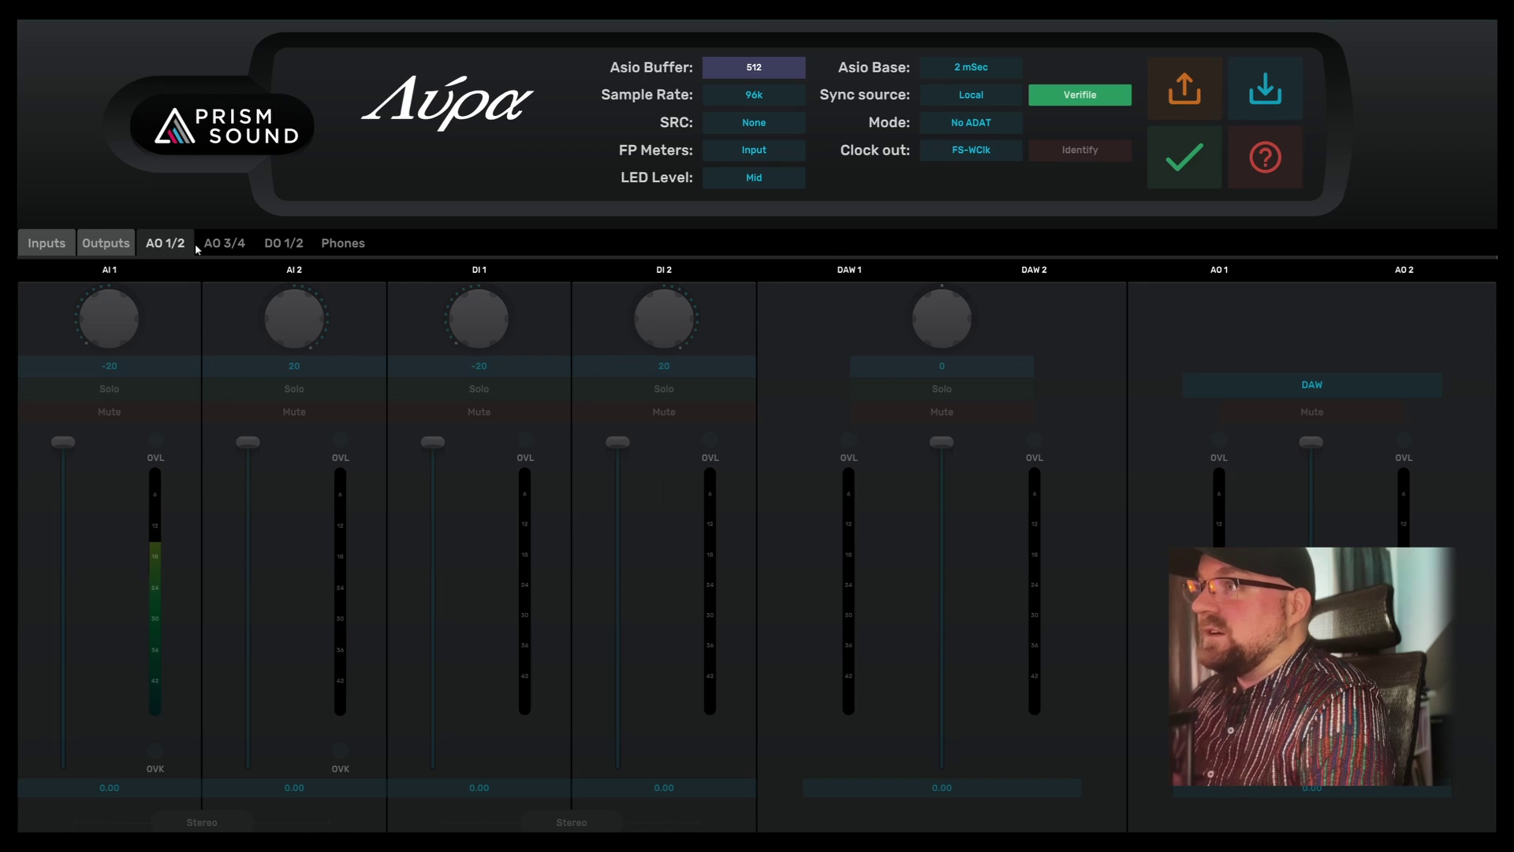
left_click(226, 244)
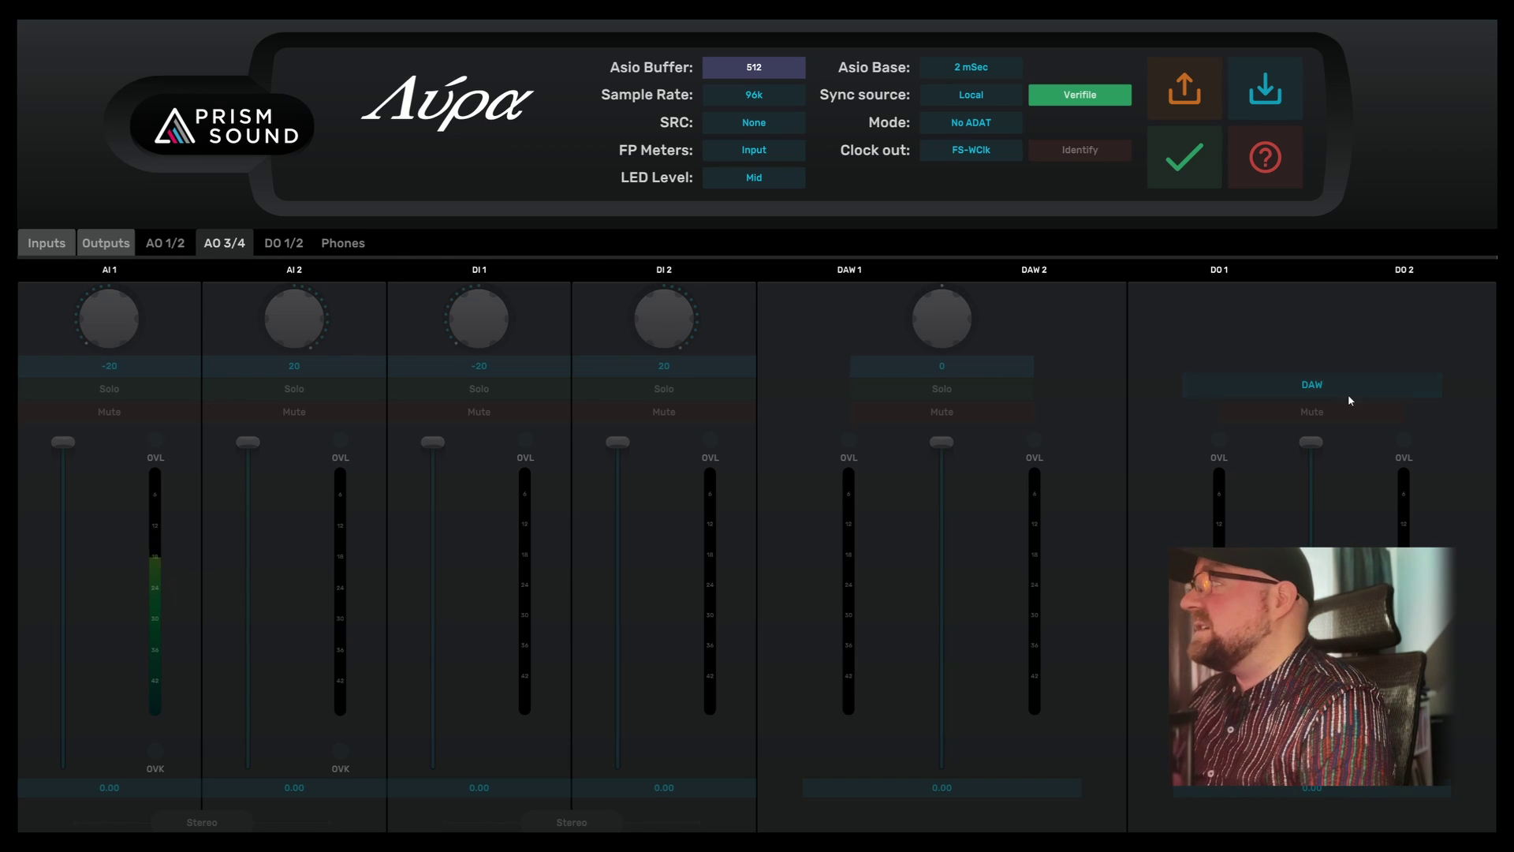
left_click(164, 247)
left_click(130, 243)
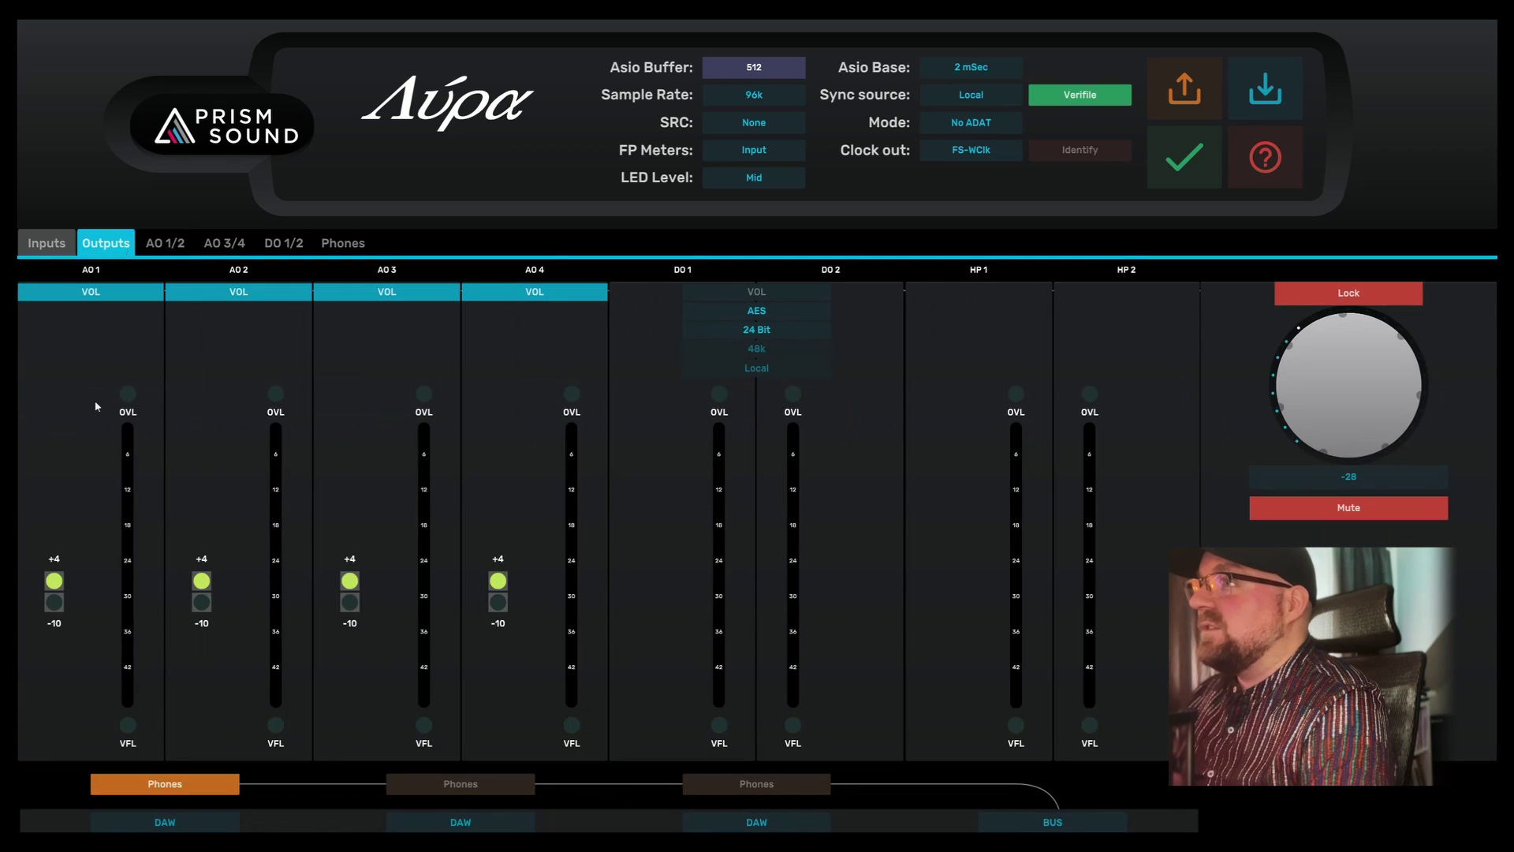
left_click(165, 243)
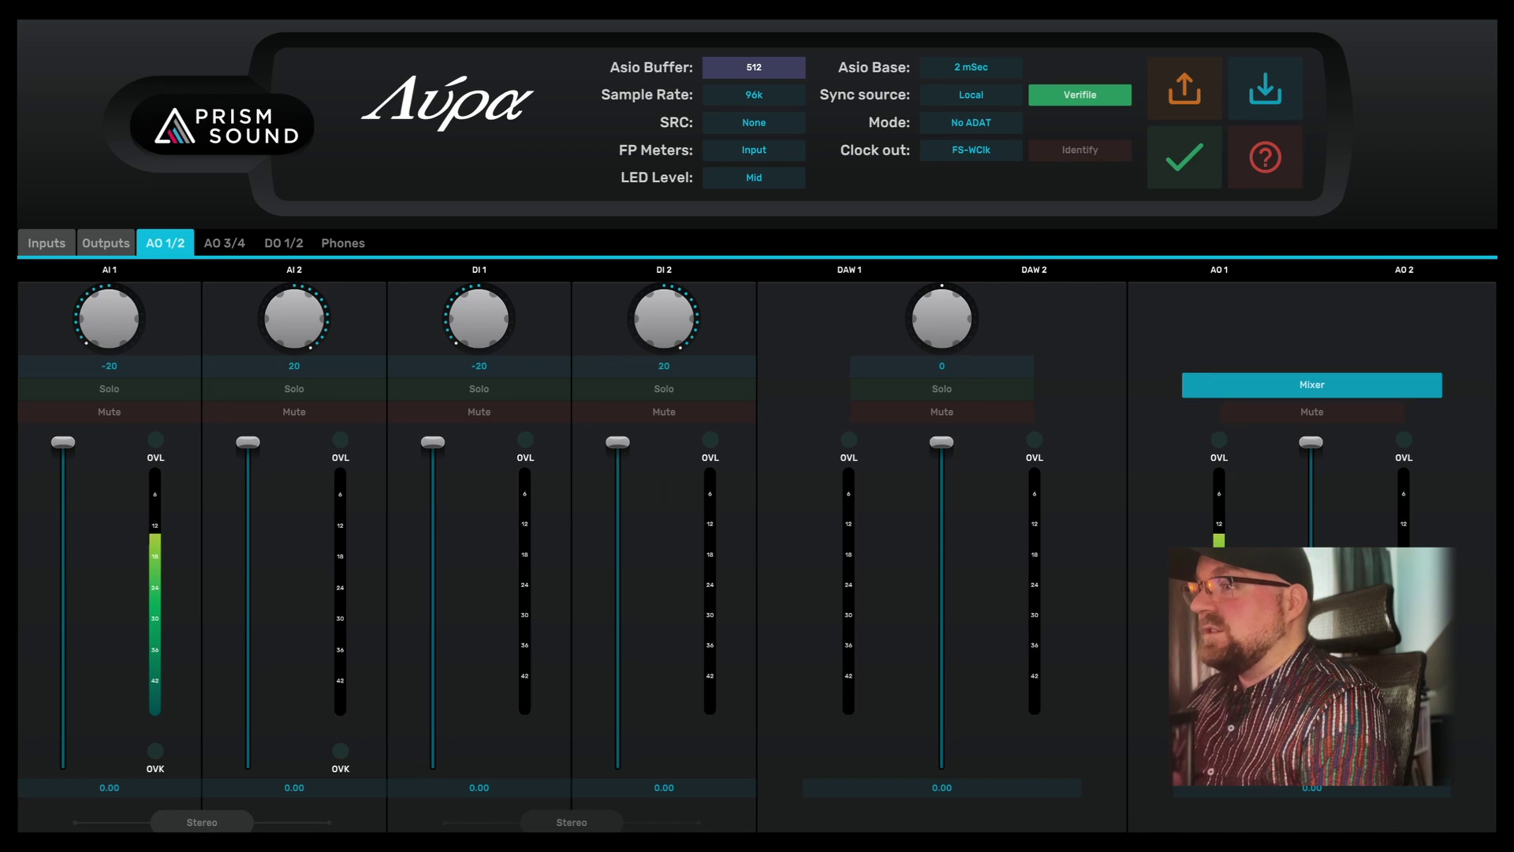
Link AI 1 and AI 2 as a stereo pair in the AO 1/2 mix
left_click(203, 825)
left_click(205, 826)
left_click(209, 828)
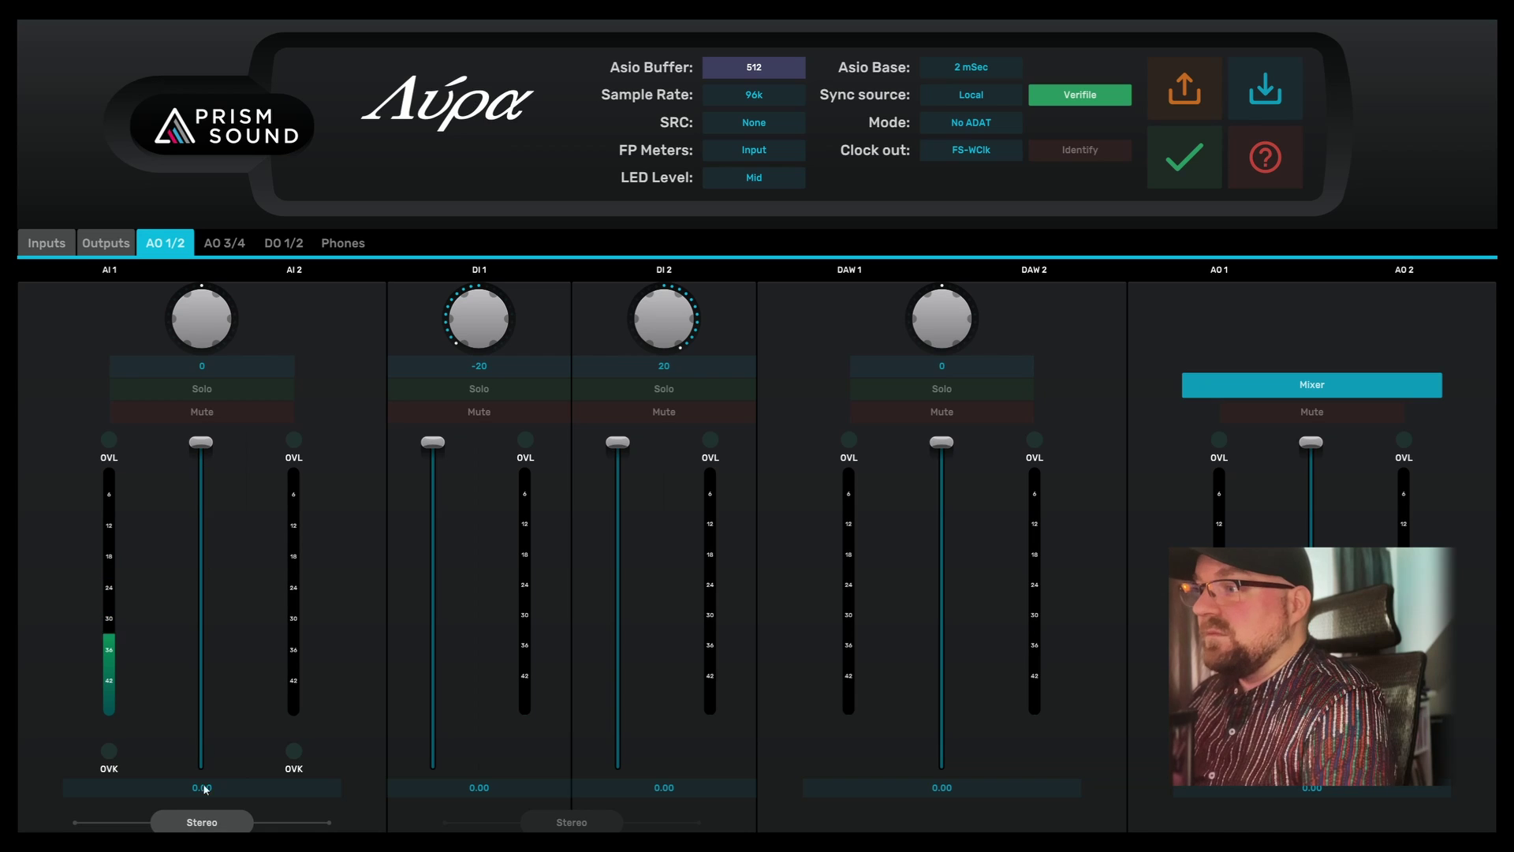
Unlink AI 1/2 into separate strips panned -20 and 20, keeping AI 2 level at 0.00
left_click(194, 823)
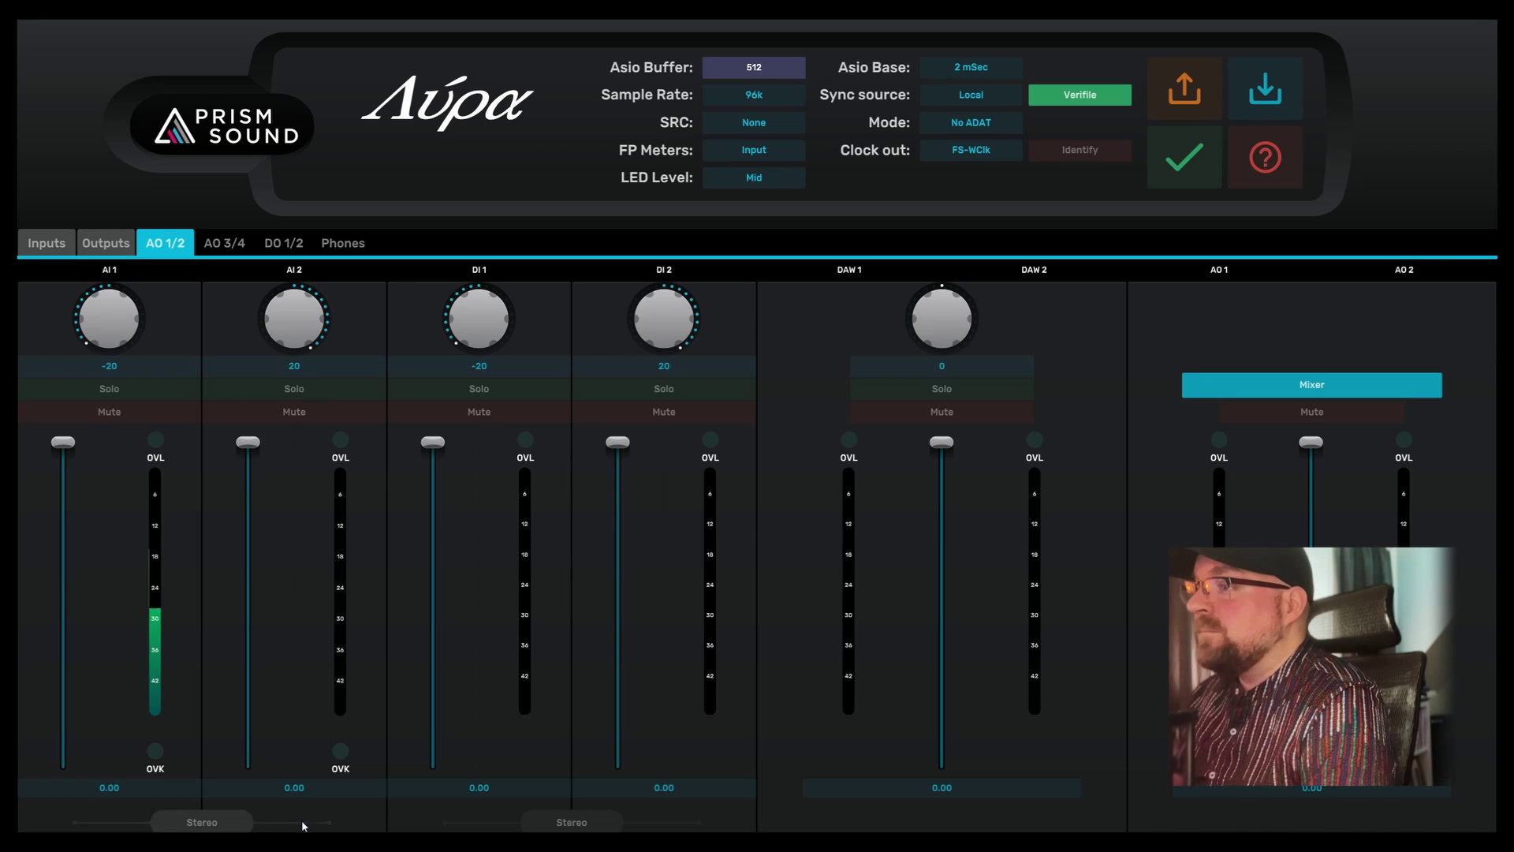
double_click(295, 789)
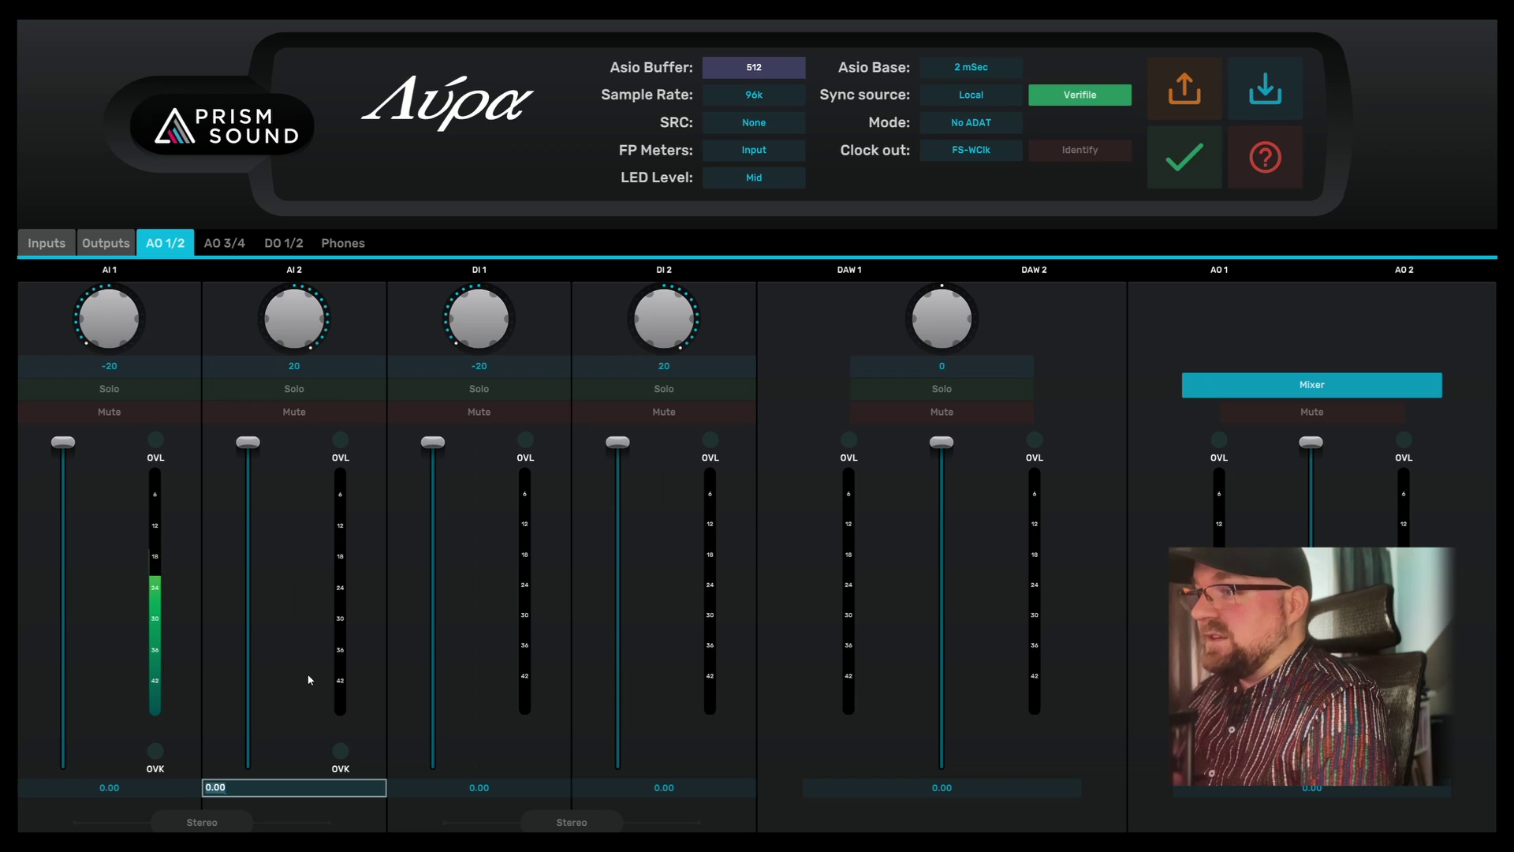
left_click(281, 571)
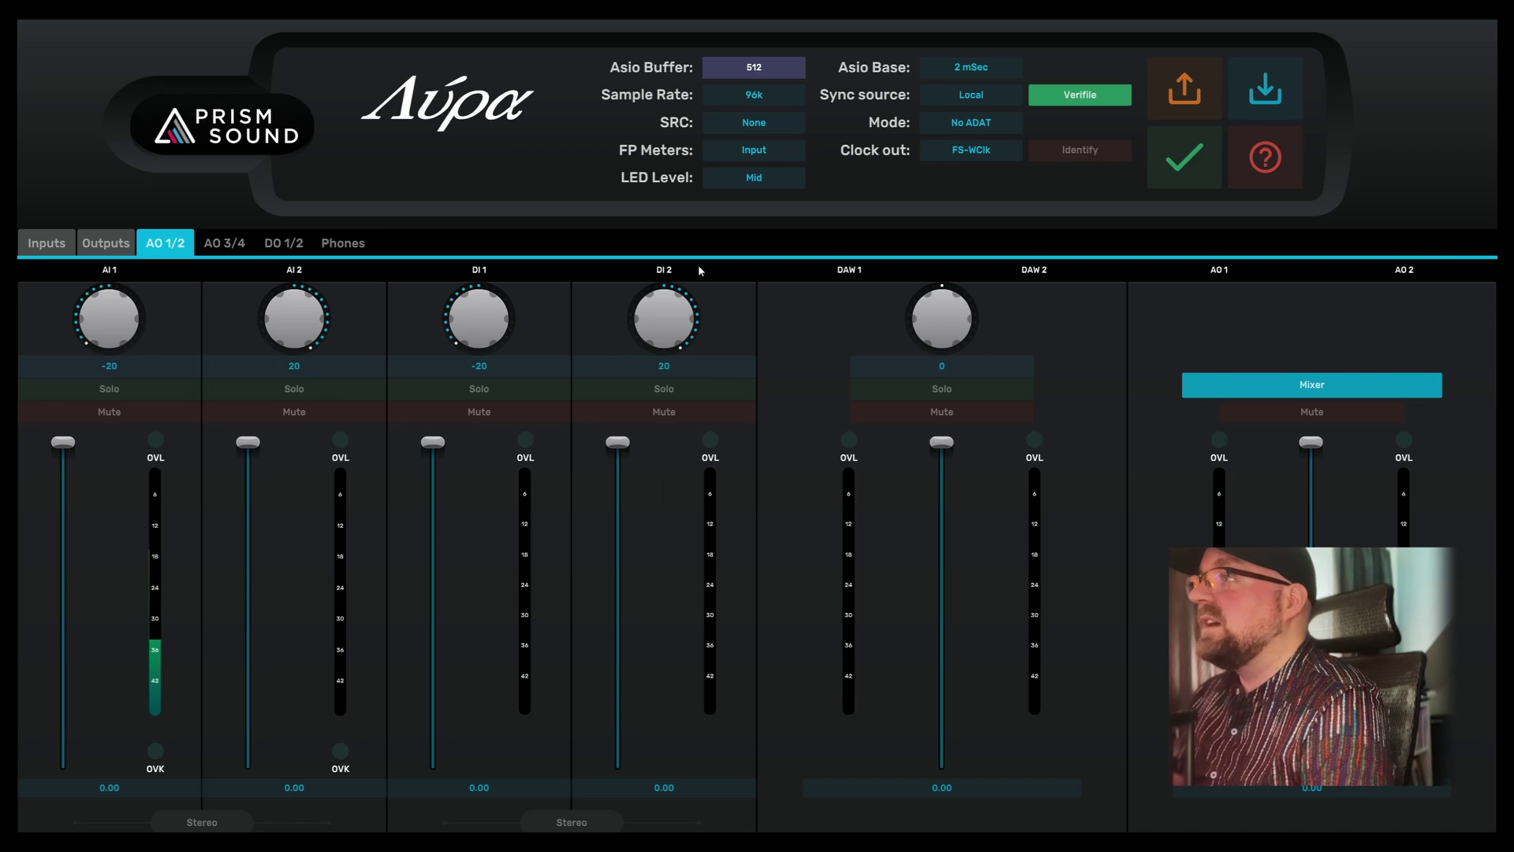
Change the Phones mix source from BUS to Mixer after browsing the AO and Outputs tabs
left_click(237, 244)
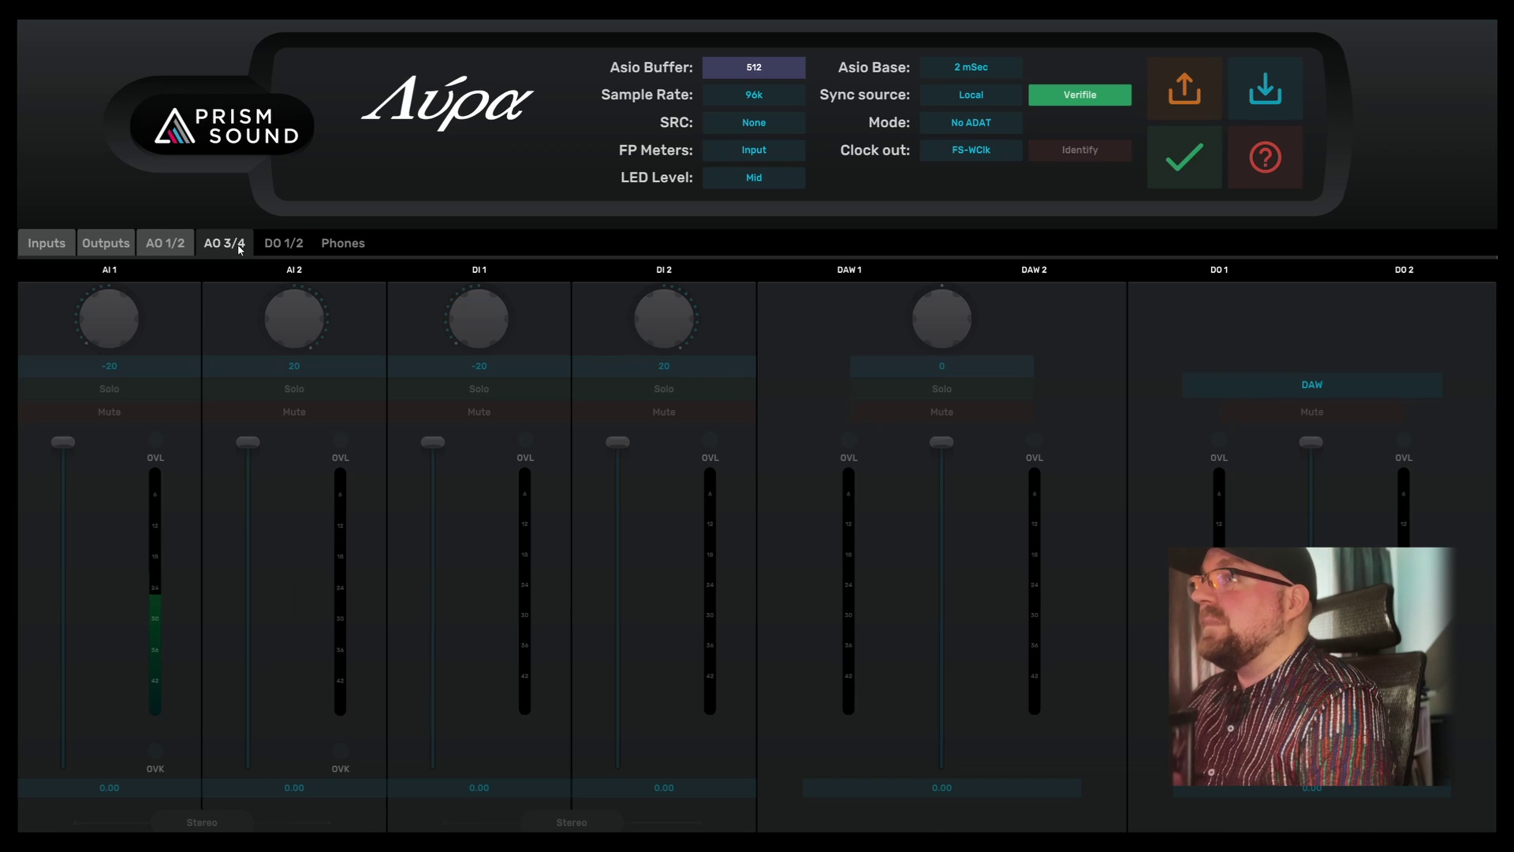
left_click(169, 245)
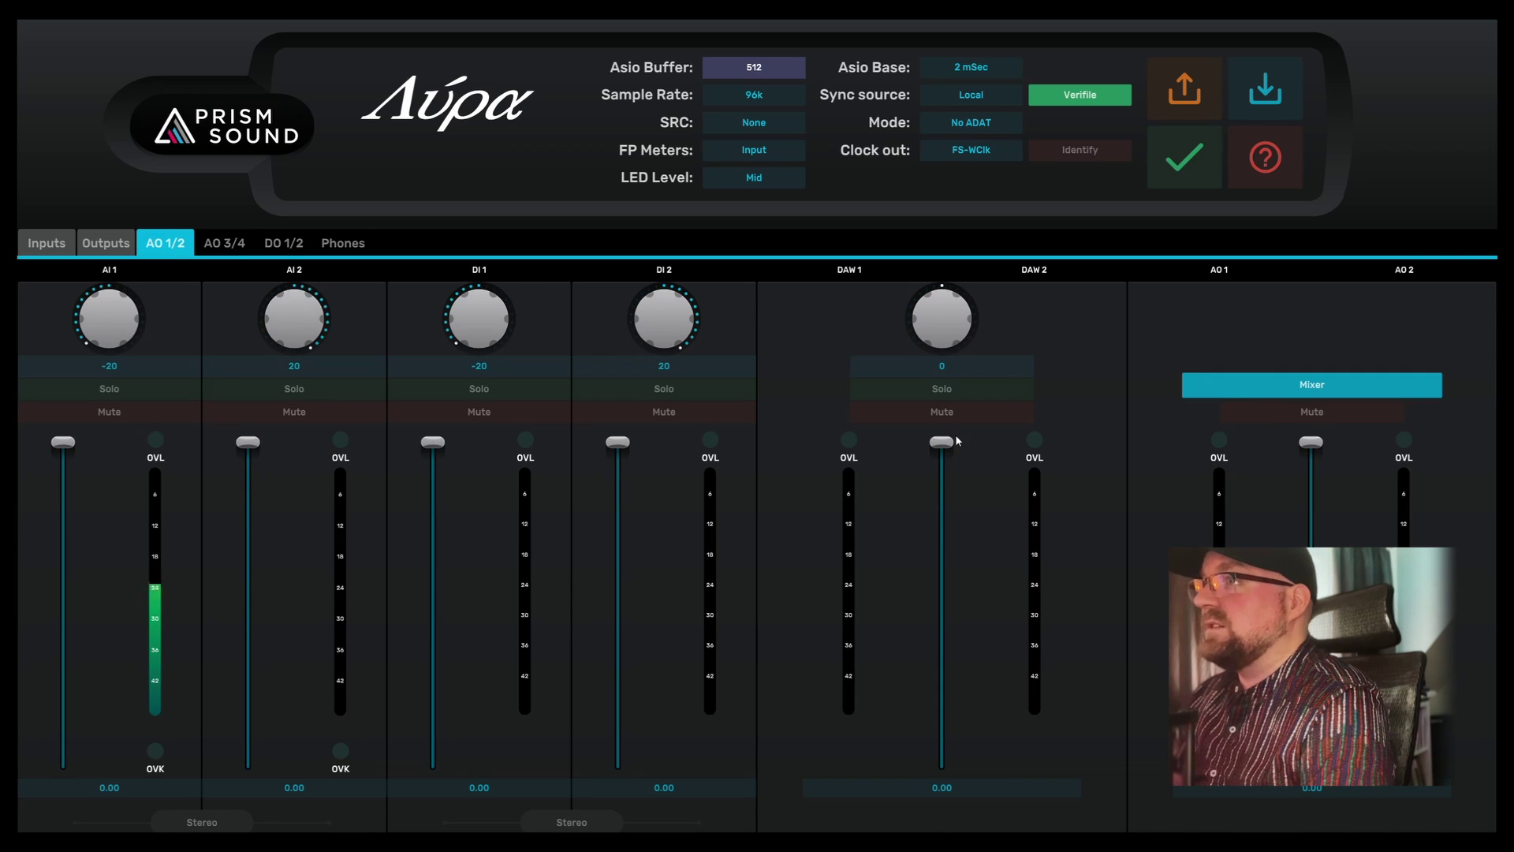
left_click(1366, 396)
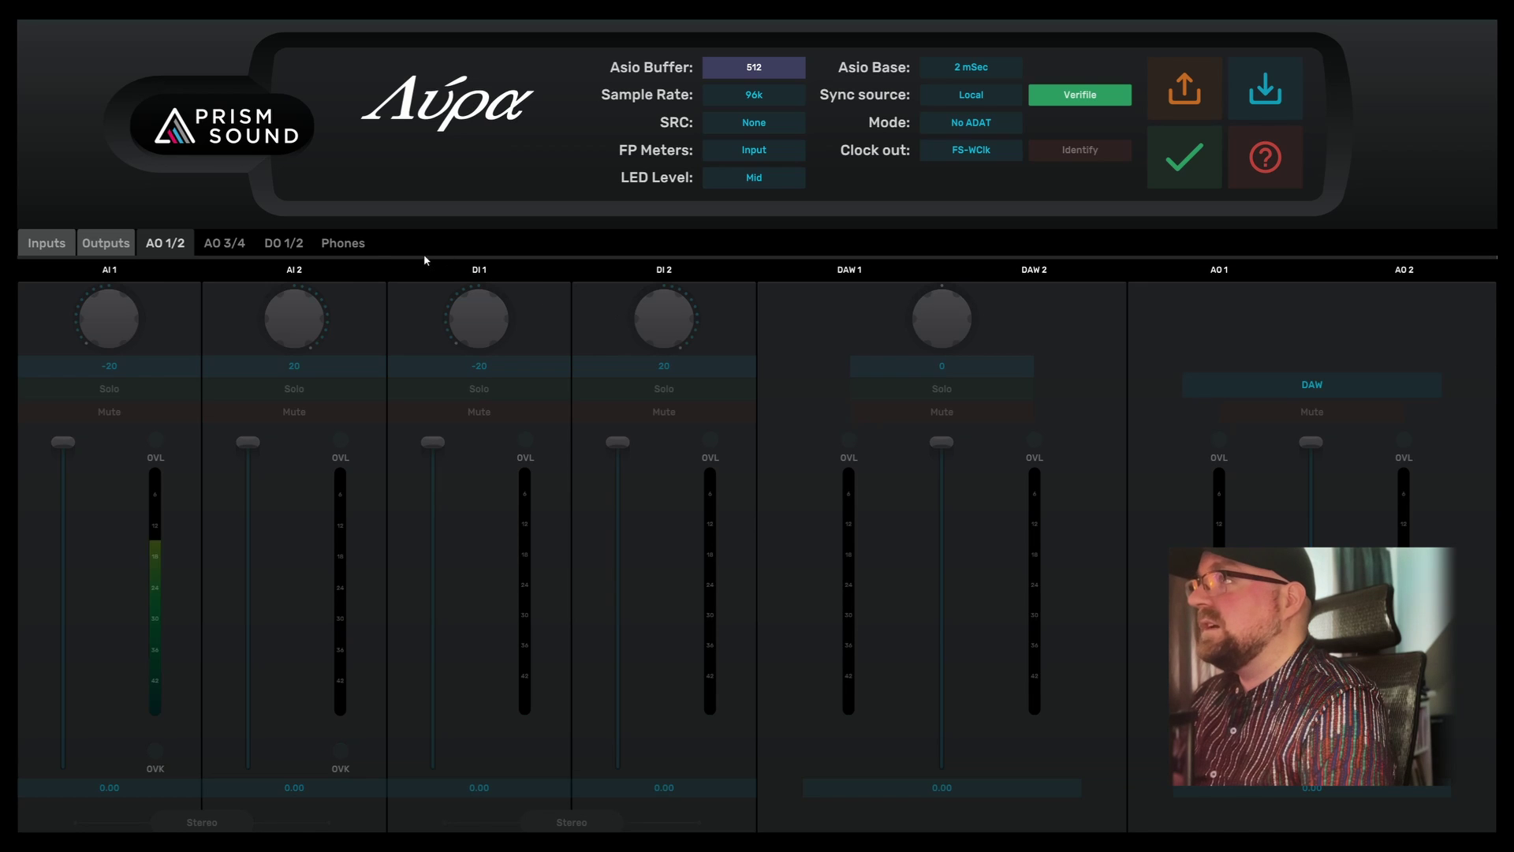
left_click(354, 245)
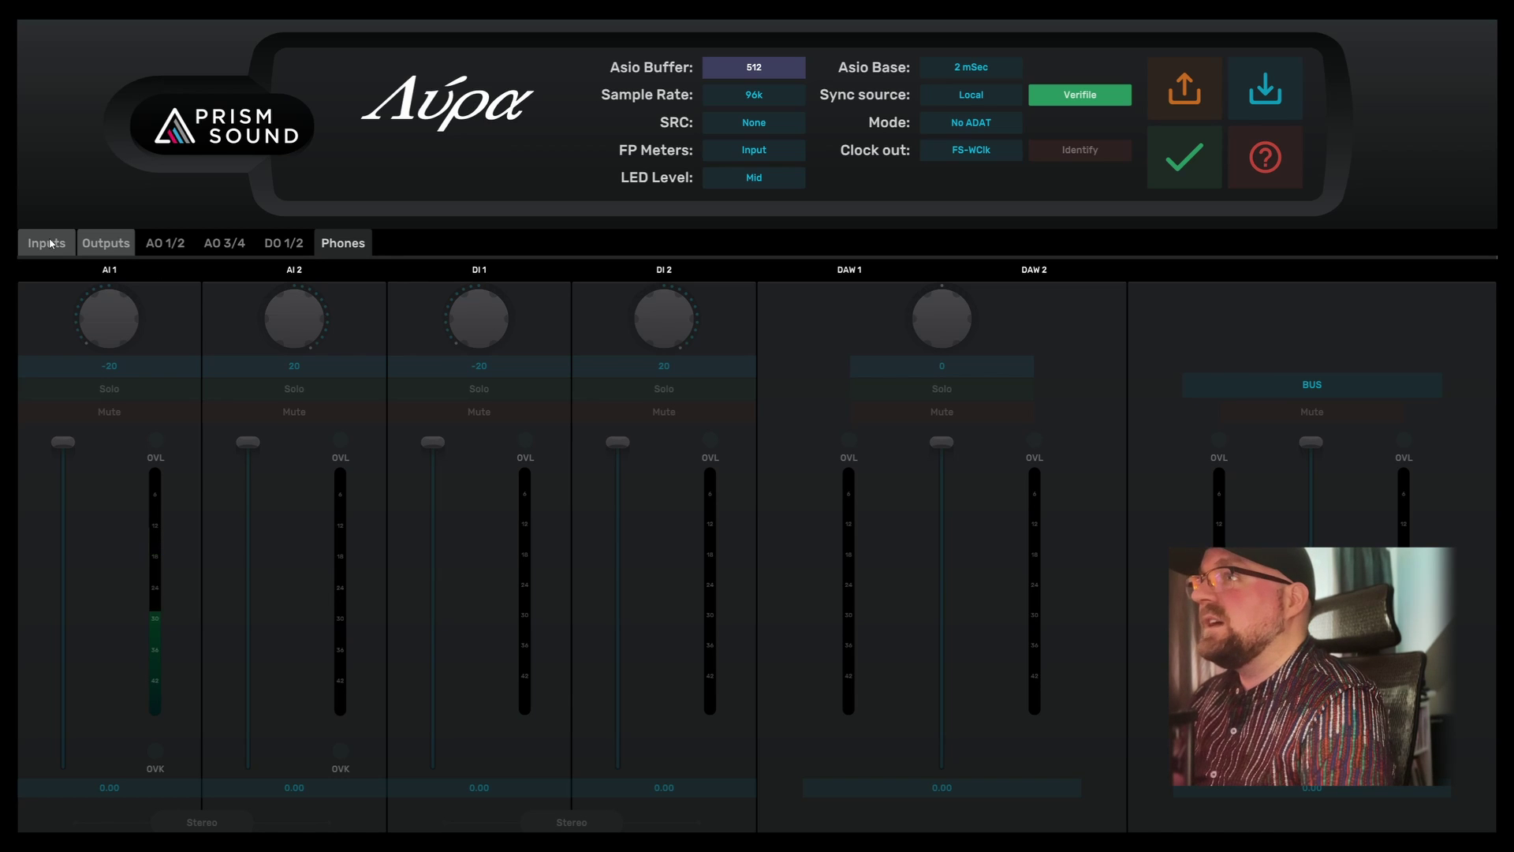
left_click(106, 243)
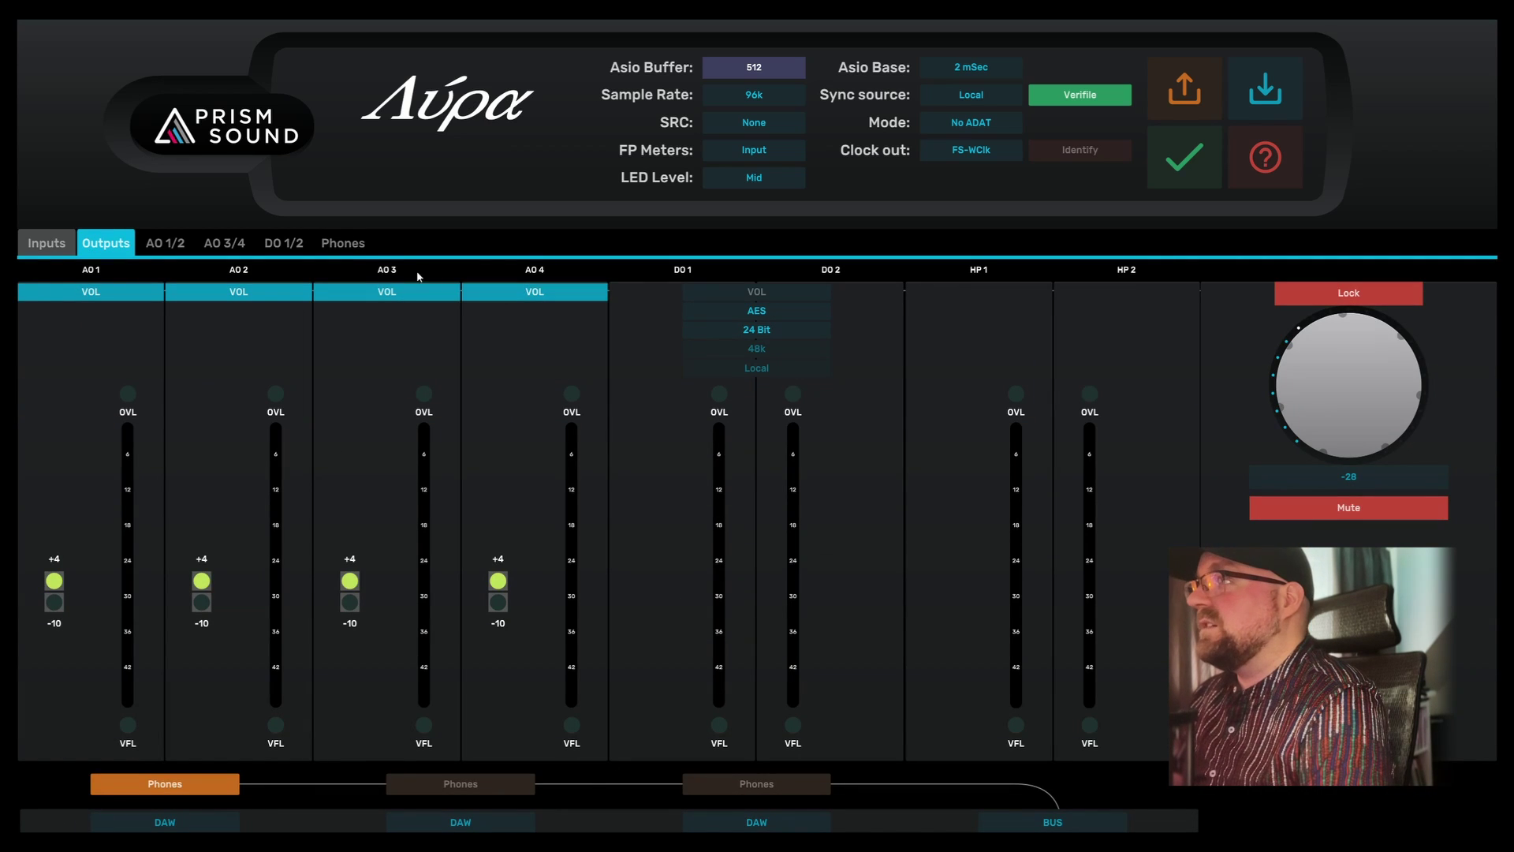
left_click(340, 244)
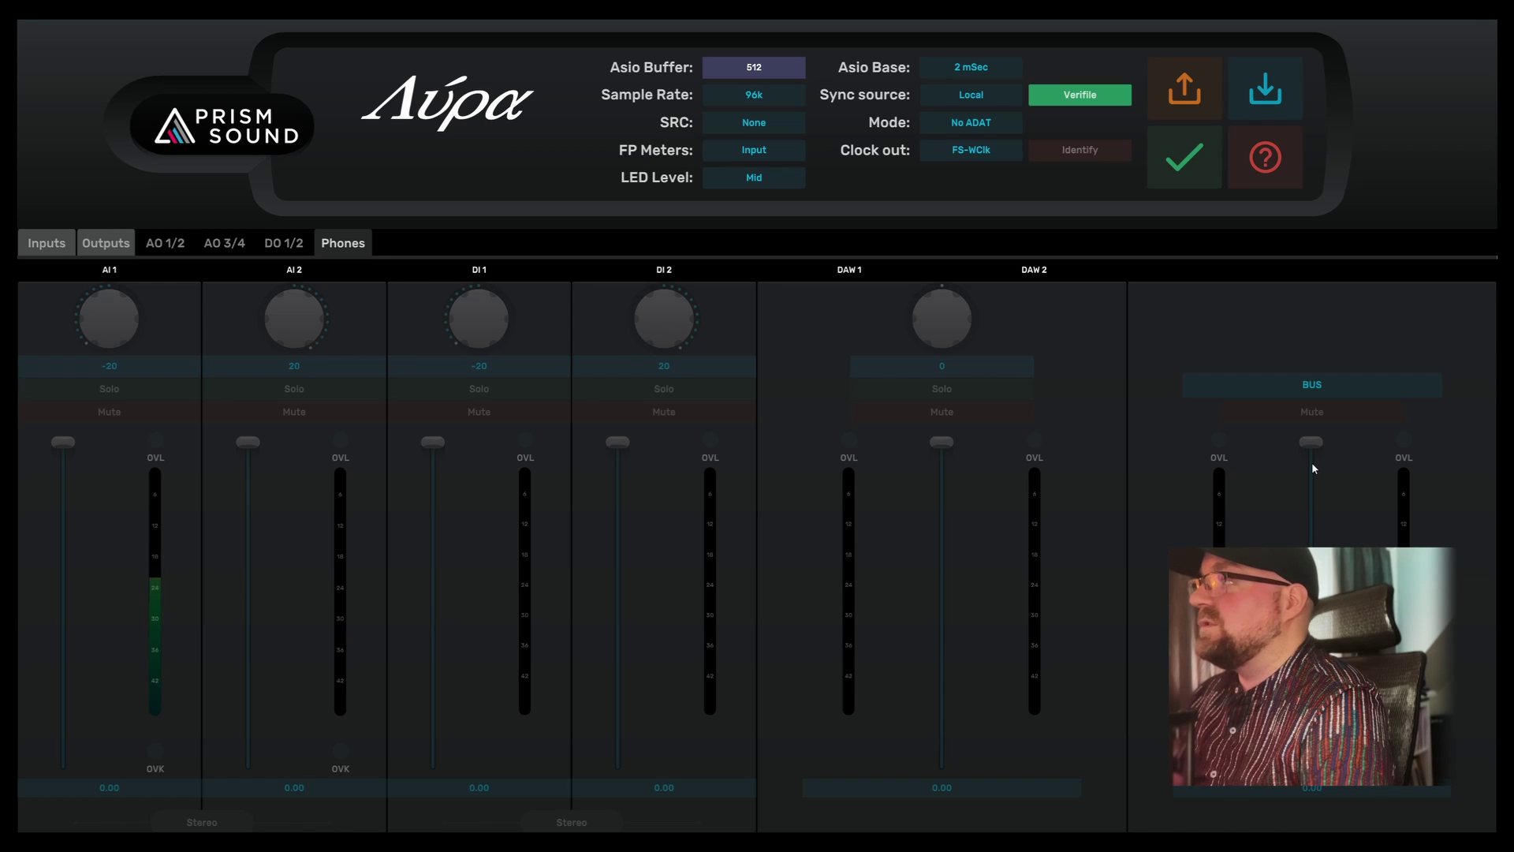
left_click(1312, 386)
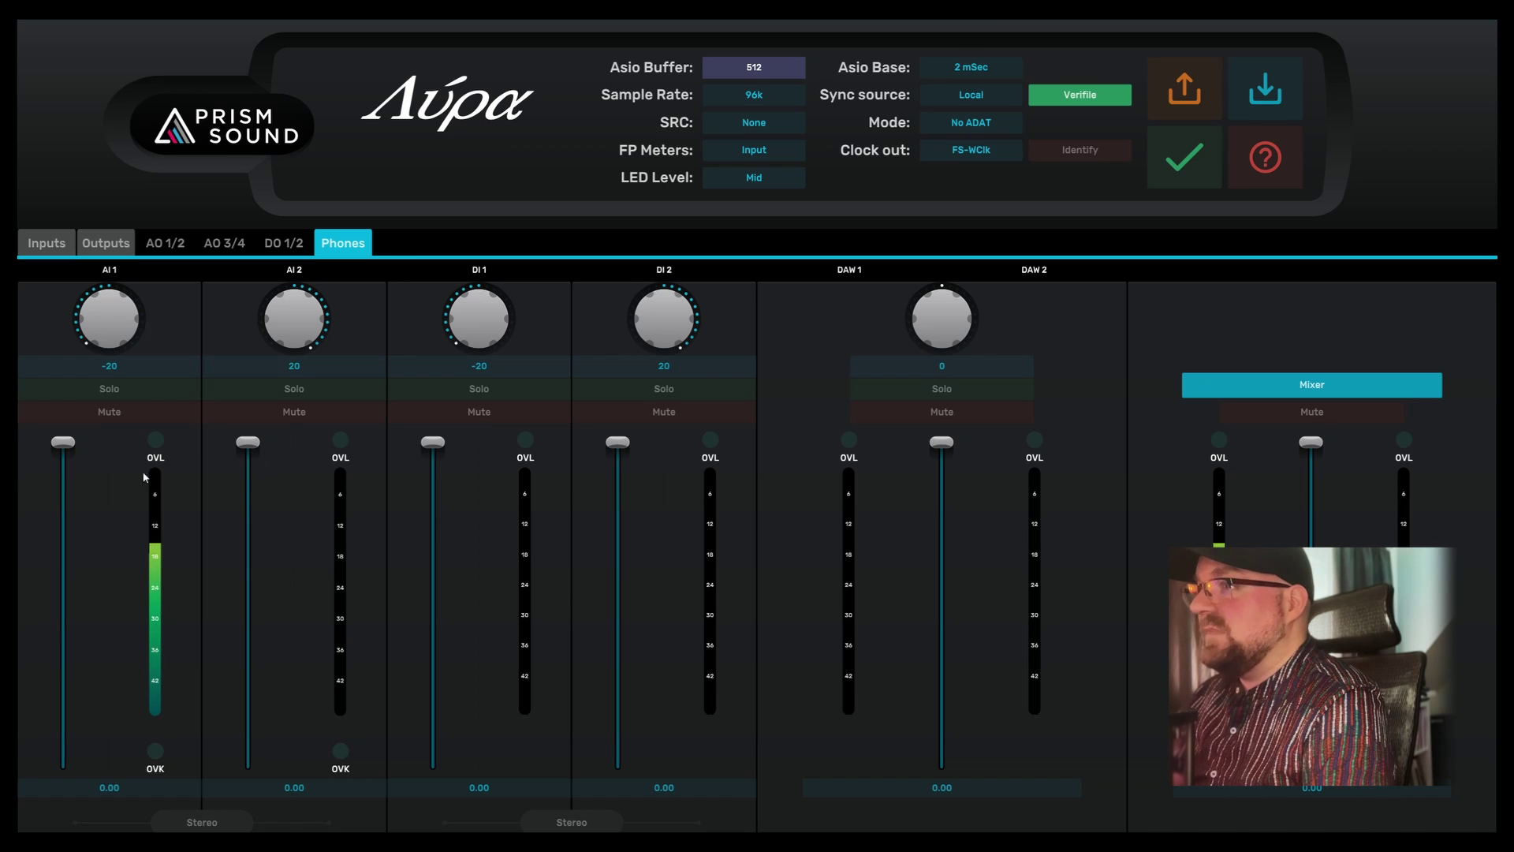
left_click(115, 420)
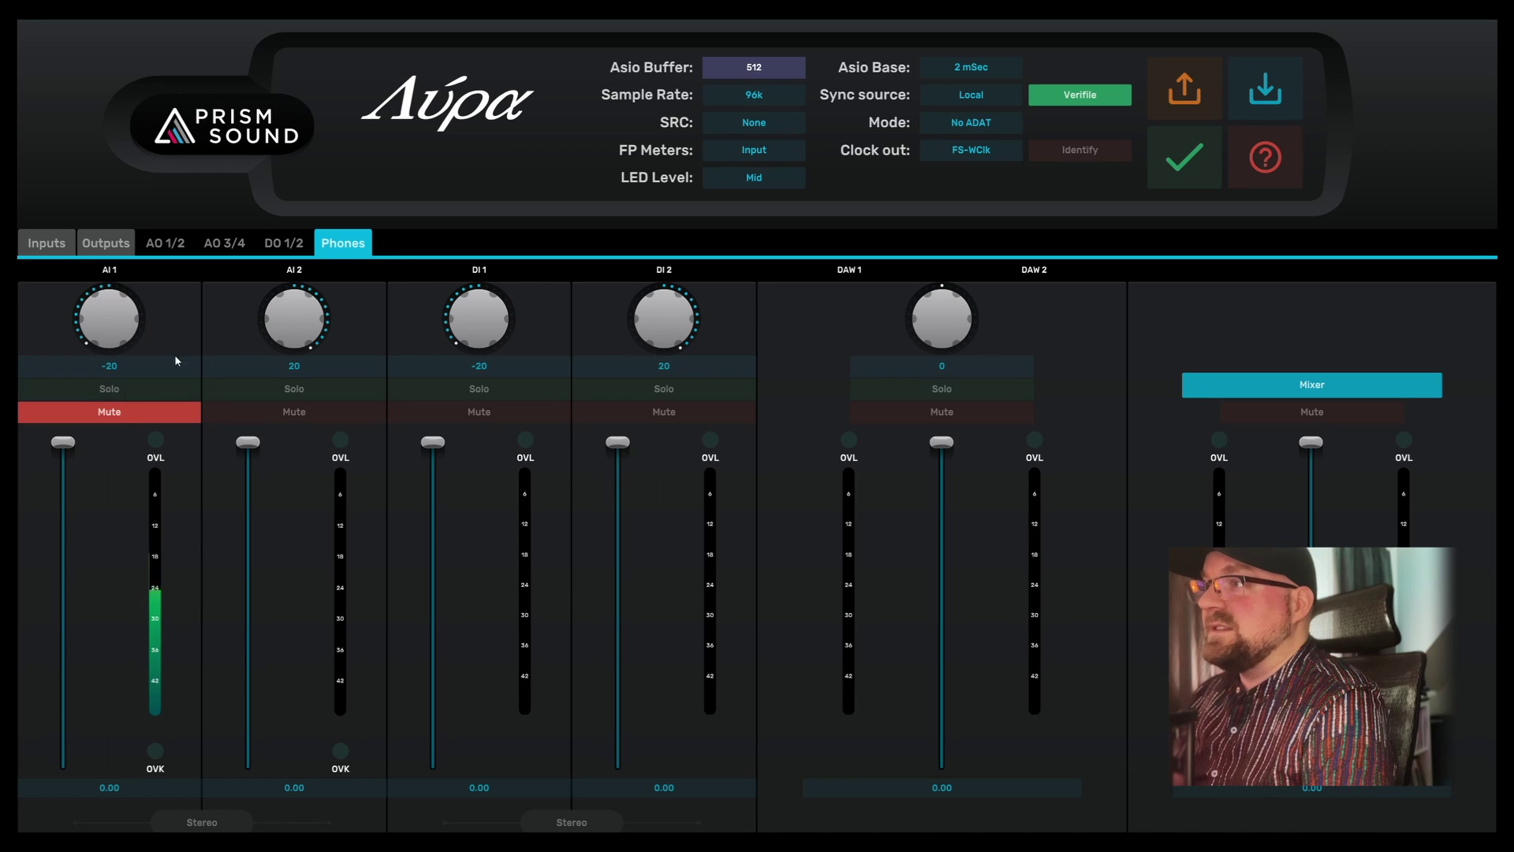
left_click_drag(300, 313, 303, 414)
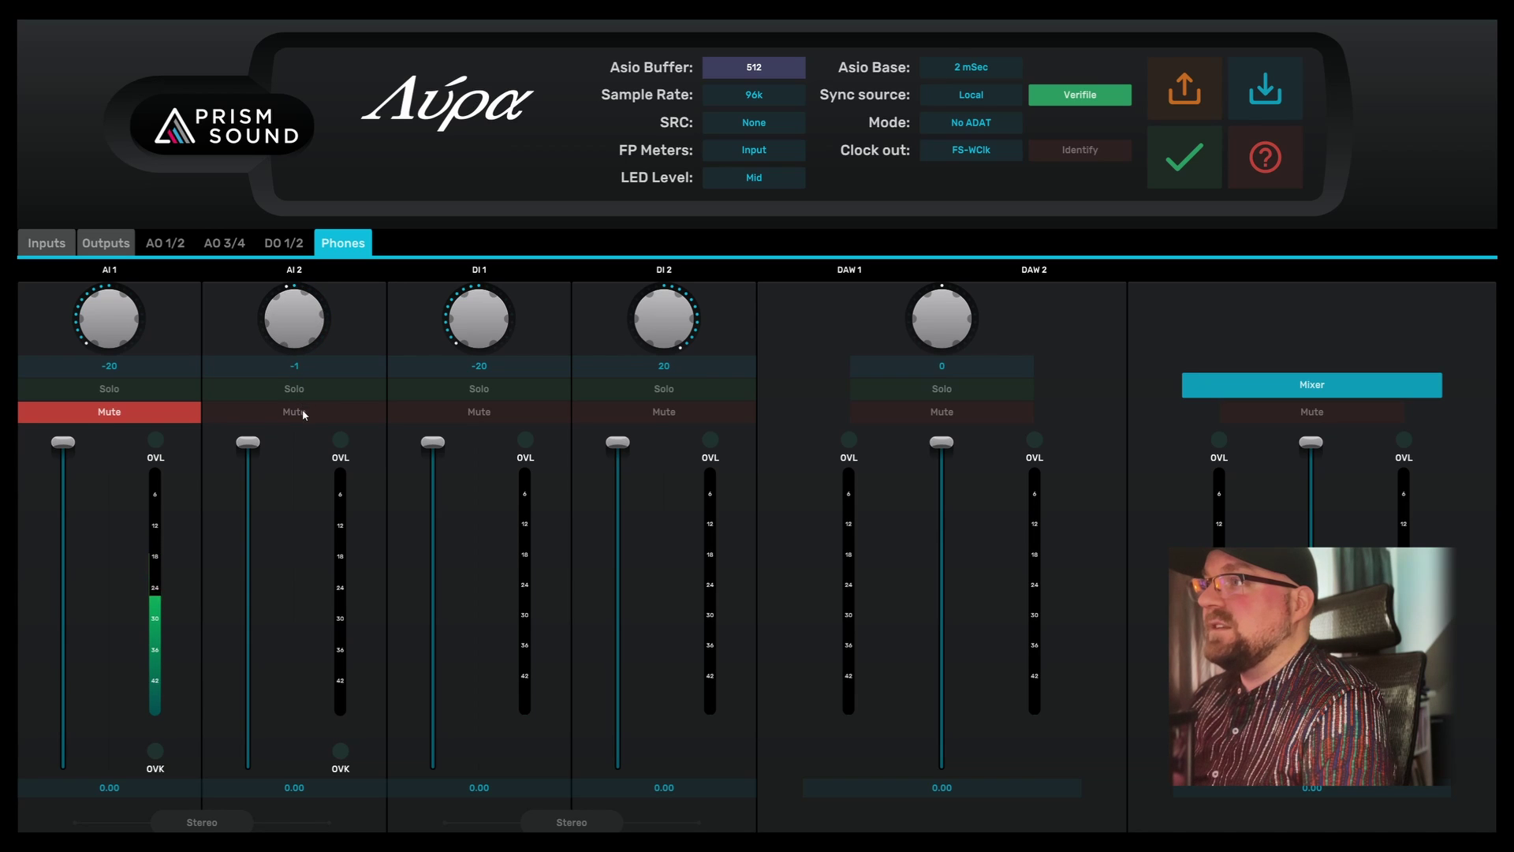
double_click(301, 312)
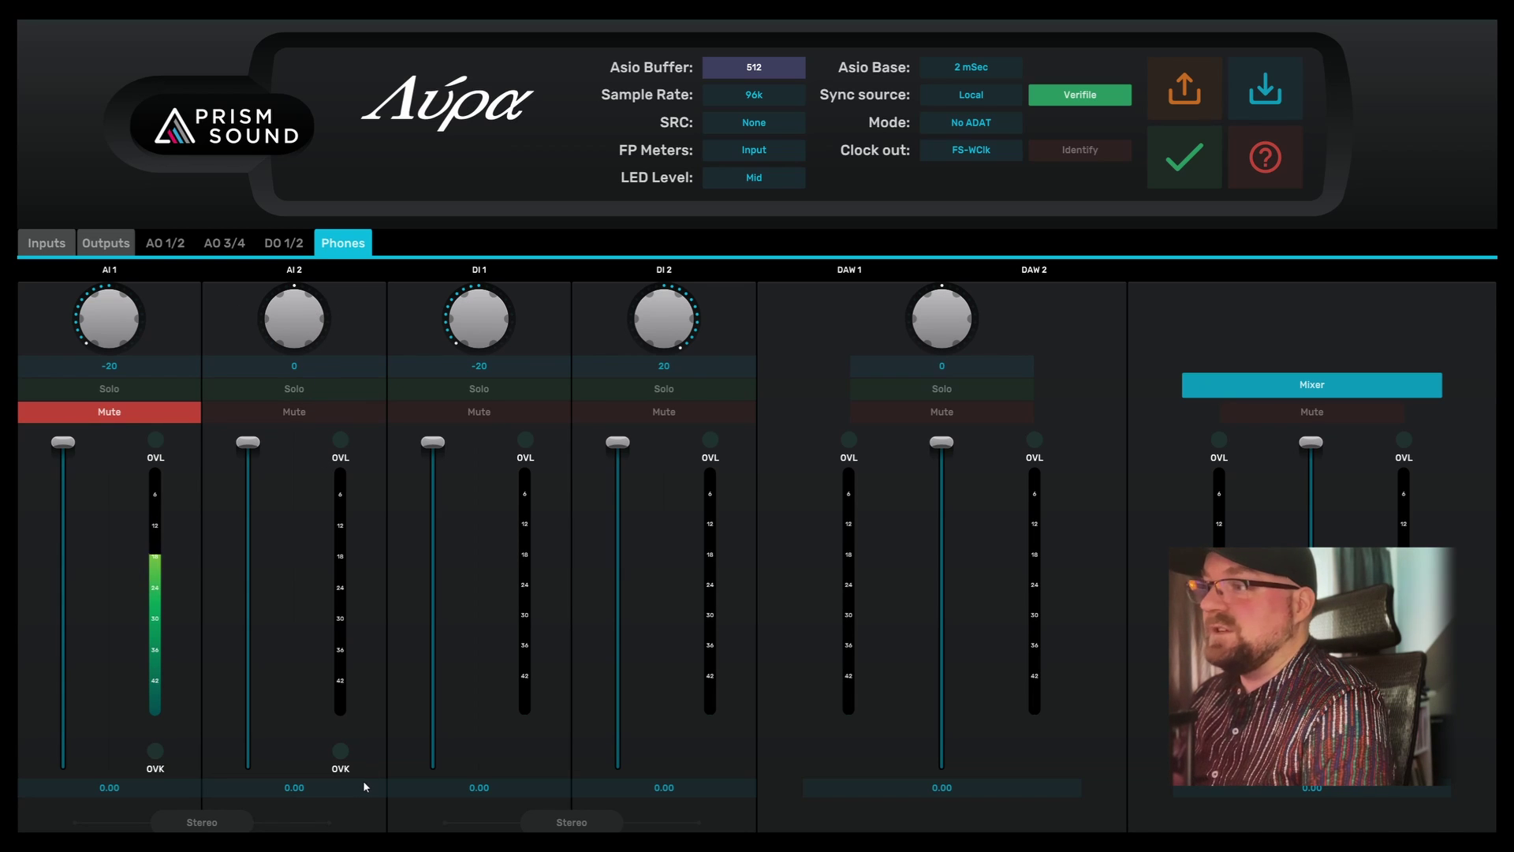
left_click(134, 416)
left_click_drag(296, 316, 314, 228)
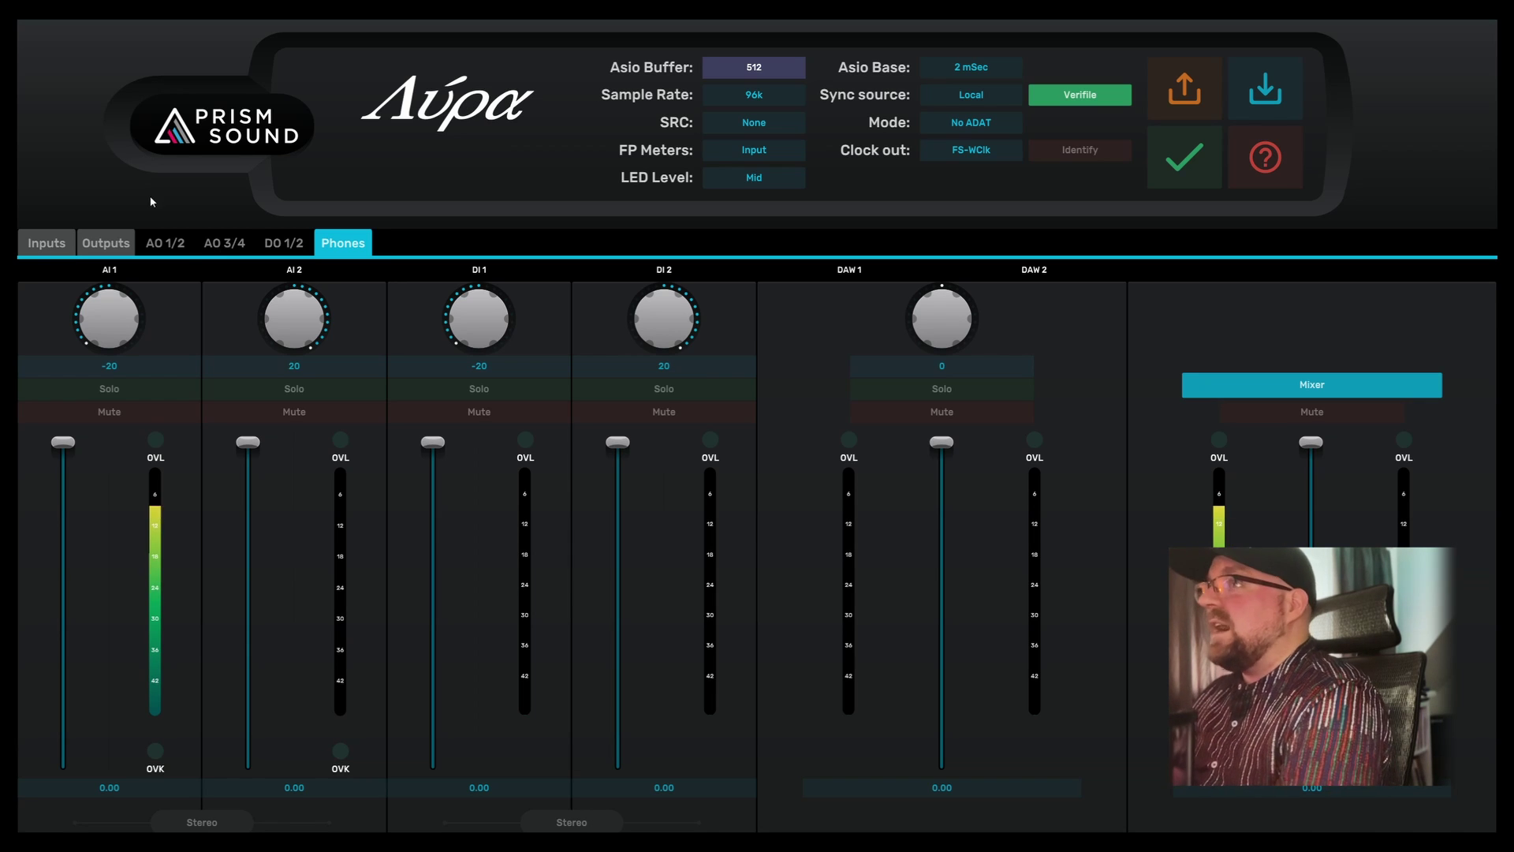
Switch to the Inputs page showing AI 1 on MIC with +48V at gain 44
left_click(45, 245)
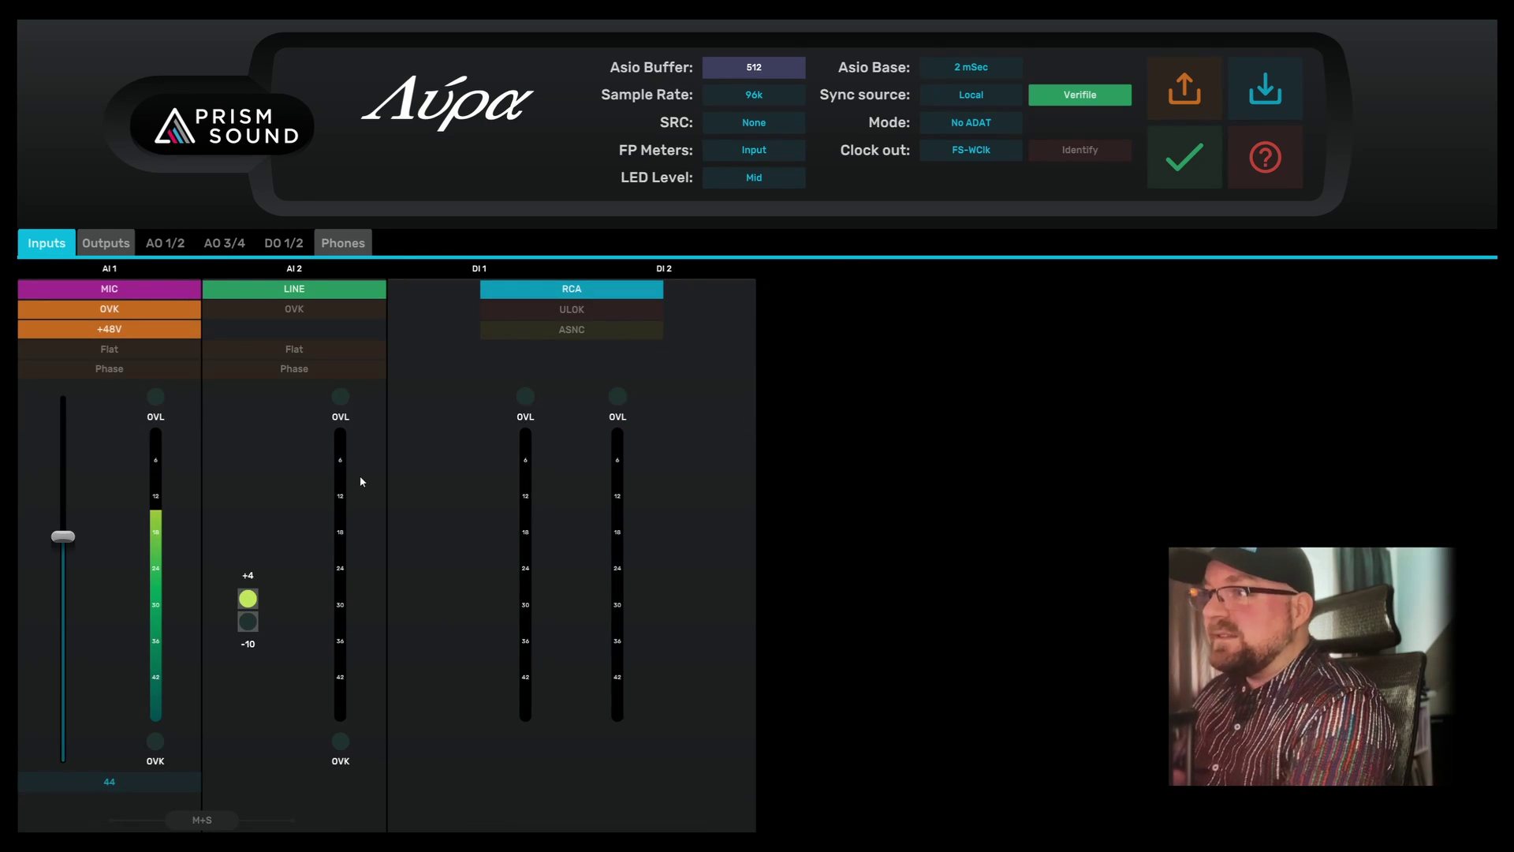